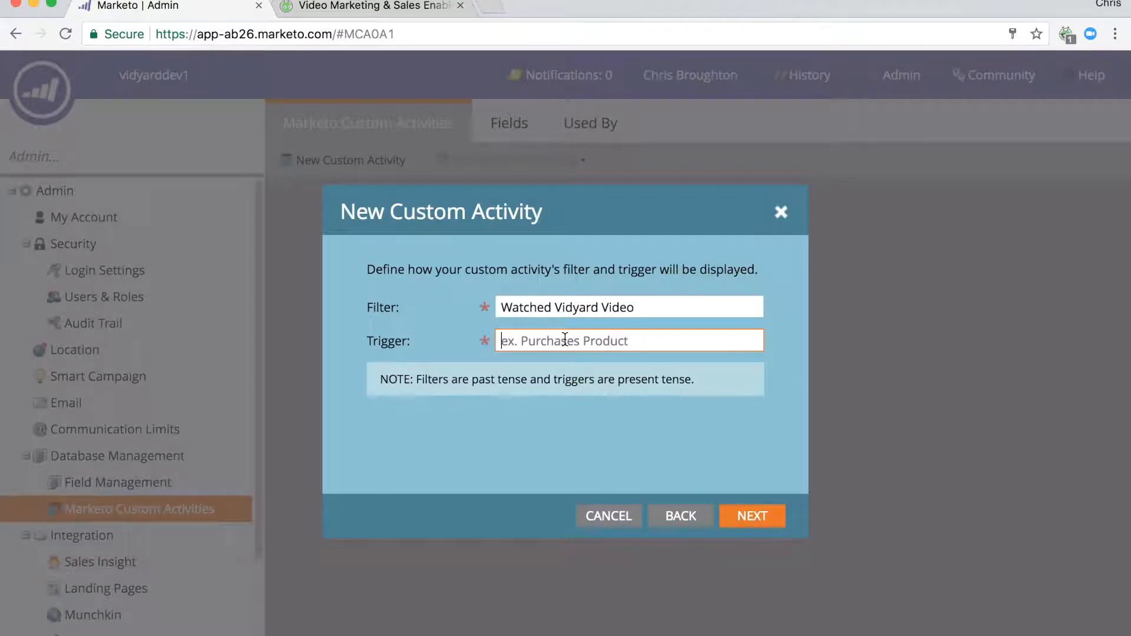
Accept the filter and trigger names, then submit the new custom activity with a primary field named Description.
click(766, 521)
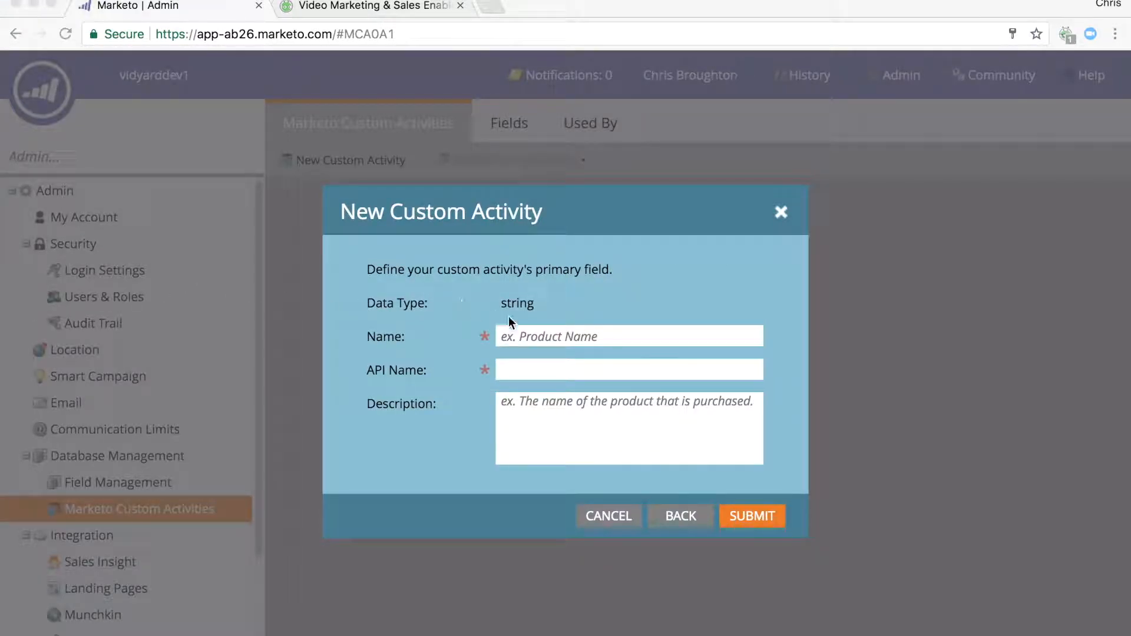
click(561, 334)
text(Description)
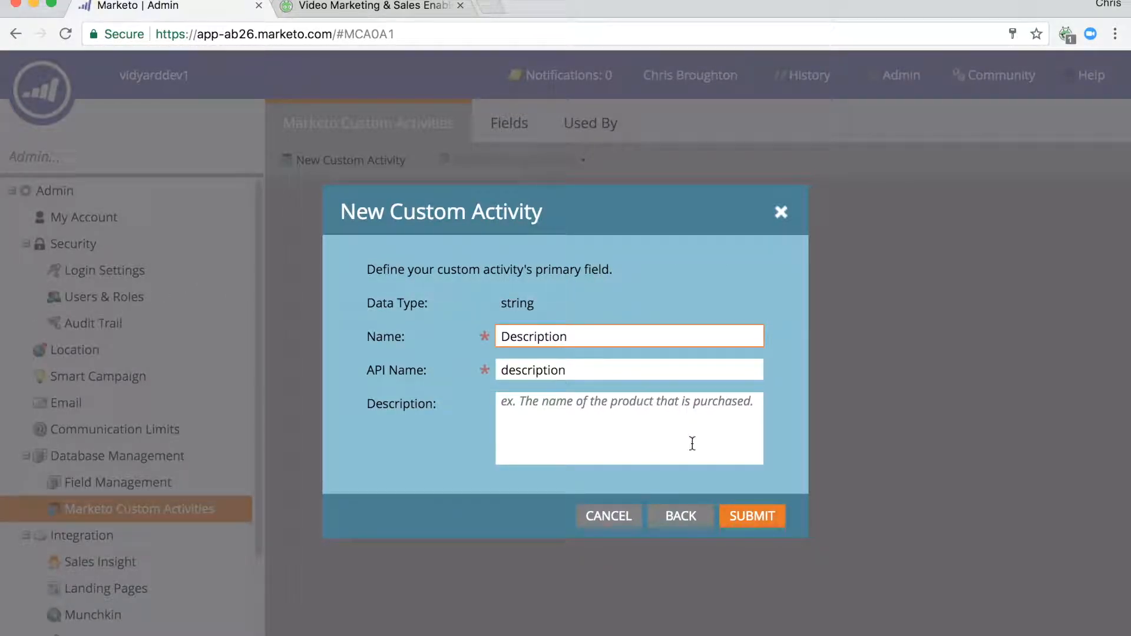
click(757, 517)
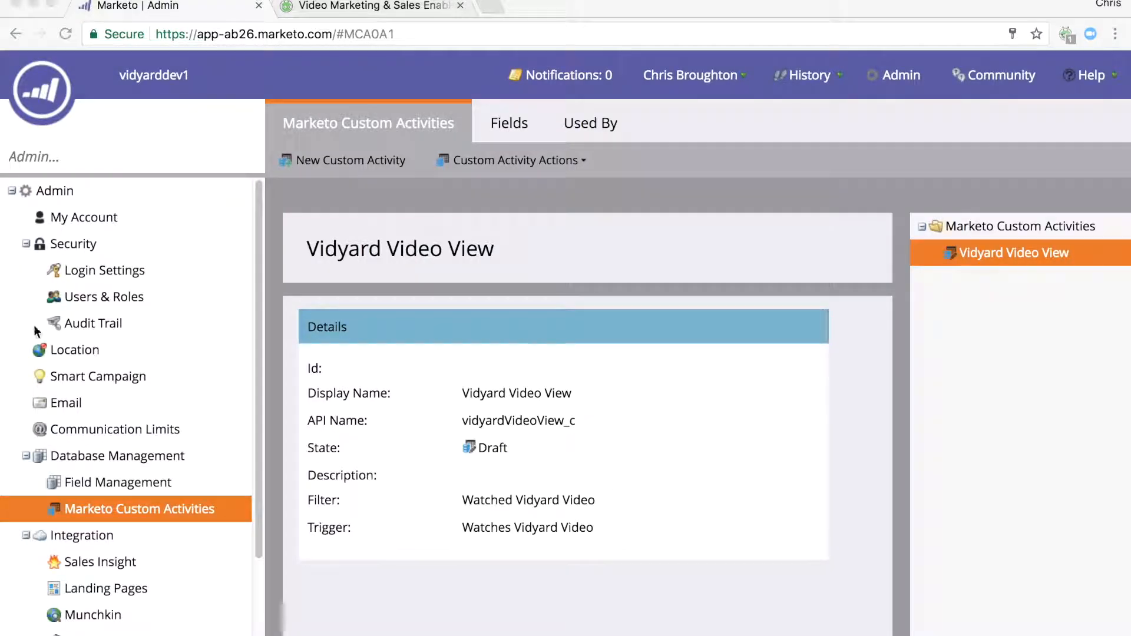
Add an integer field named Video Id to the Vidyard Video View activity.
click(501, 124)
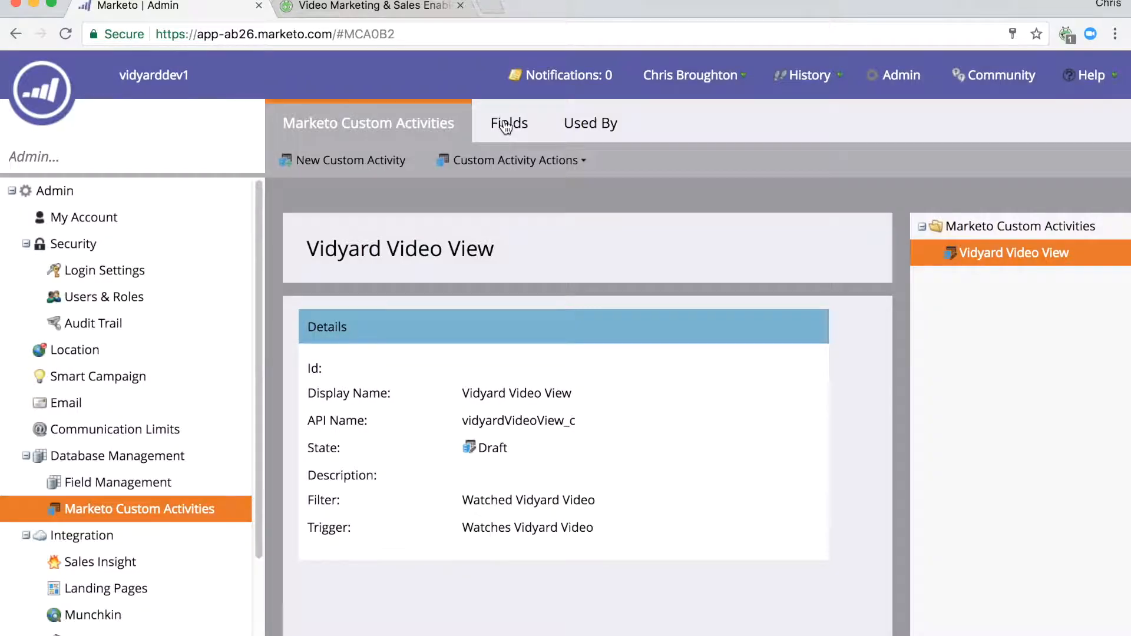
click(319, 160)
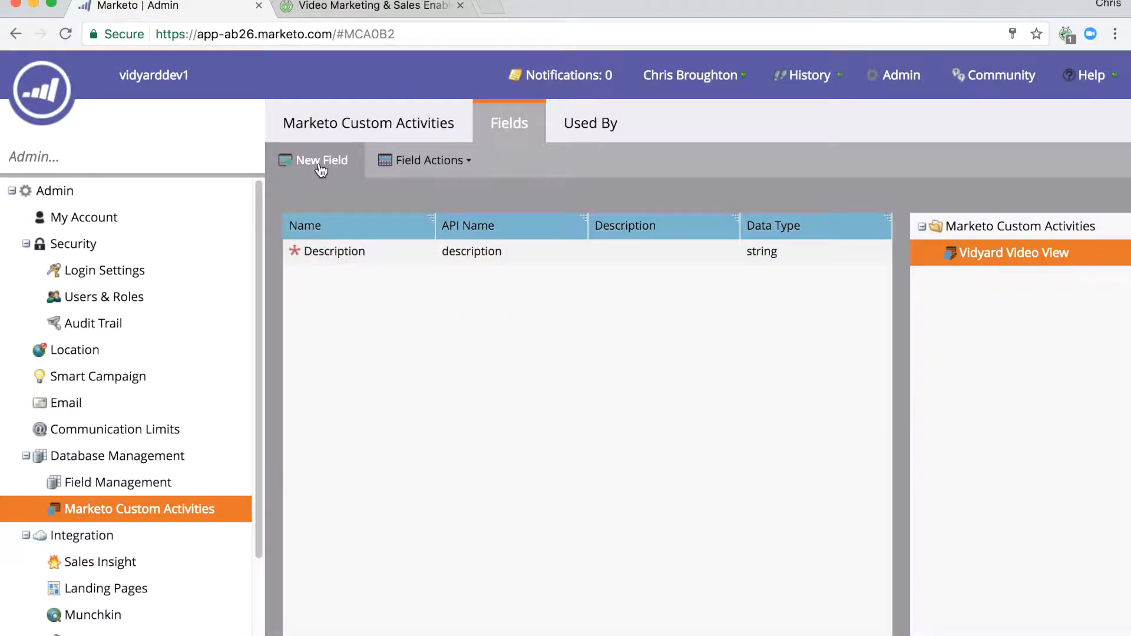
click(753, 277)
click(578, 348)
click(576, 311)
text(Video Id)
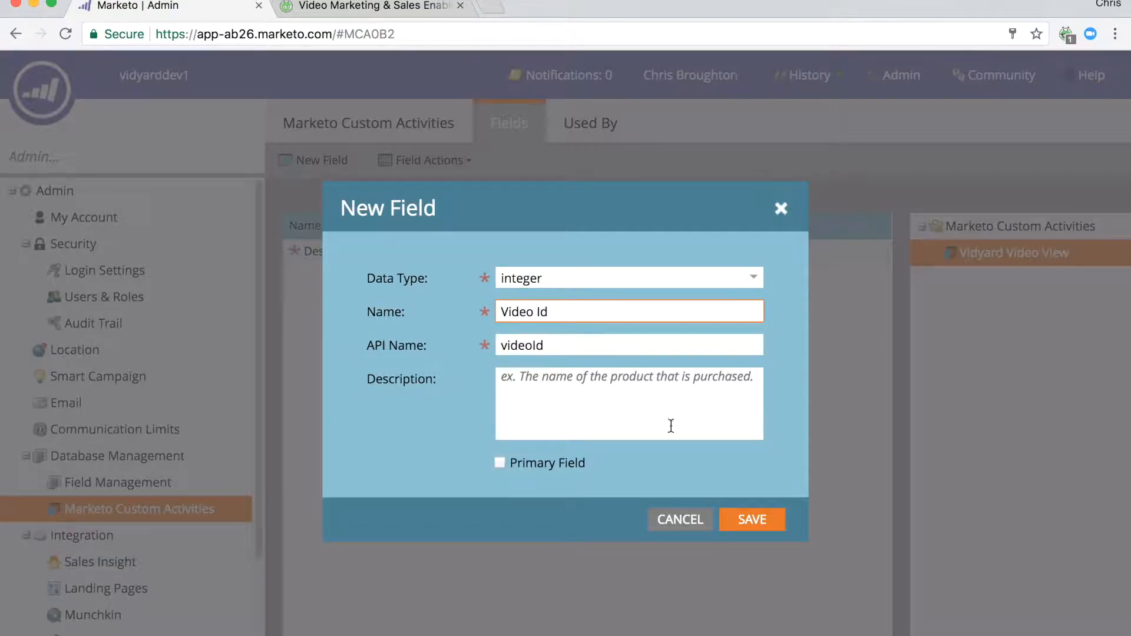
click(754, 522)
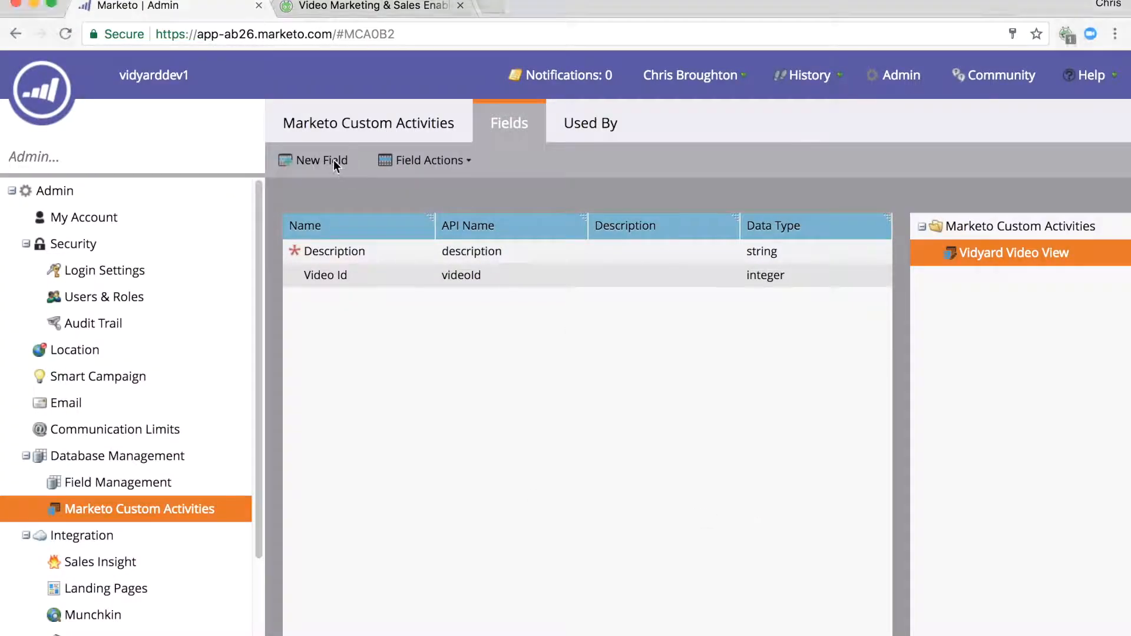
Add a string field named Video Name to the Vidyard Video View activity.
click(332, 159)
click(753, 279)
click(517, 301)
click(589, 311)
text(Video Name)
click(752, 520)
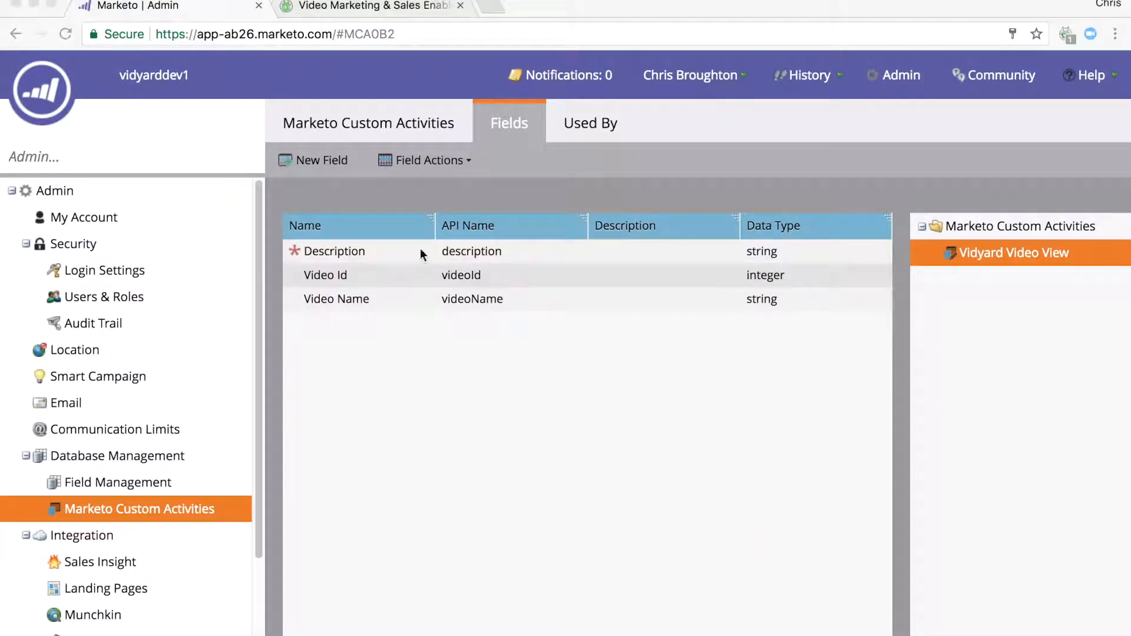
Add a float field named Percent Viewed to the Vidyard Video View activity.
click(322, 159)
click(759, 279)
click(530, 374)
click(556, 314)
text(Percent Viewed)
click(750, 521)
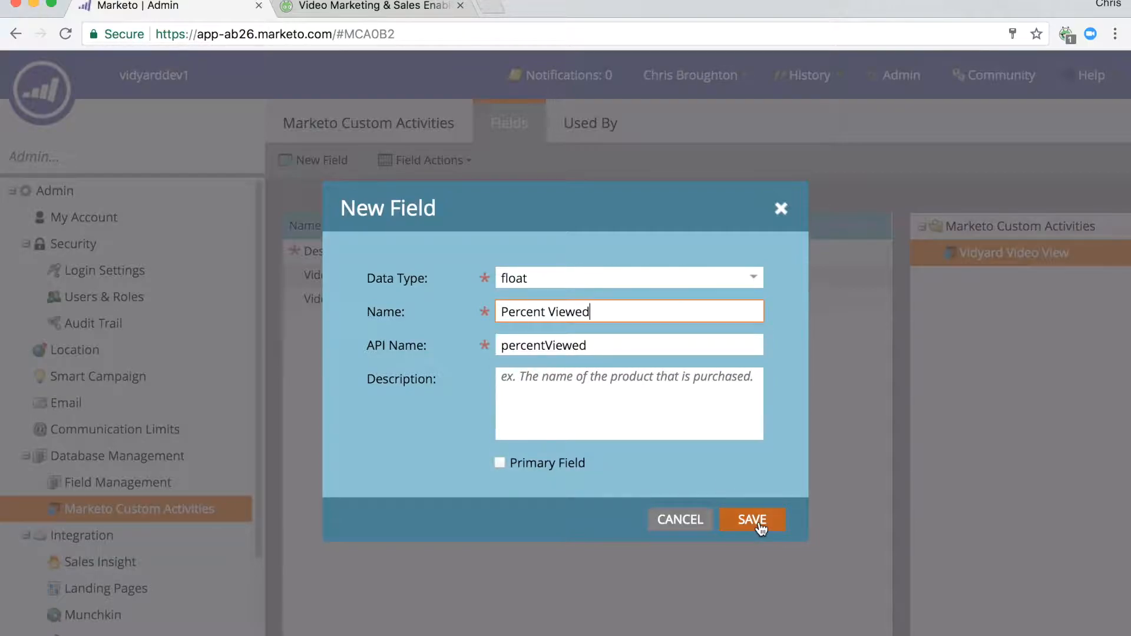
Add a string field named Embed Url to the Vidyard Video View activity.
click(327, 162)
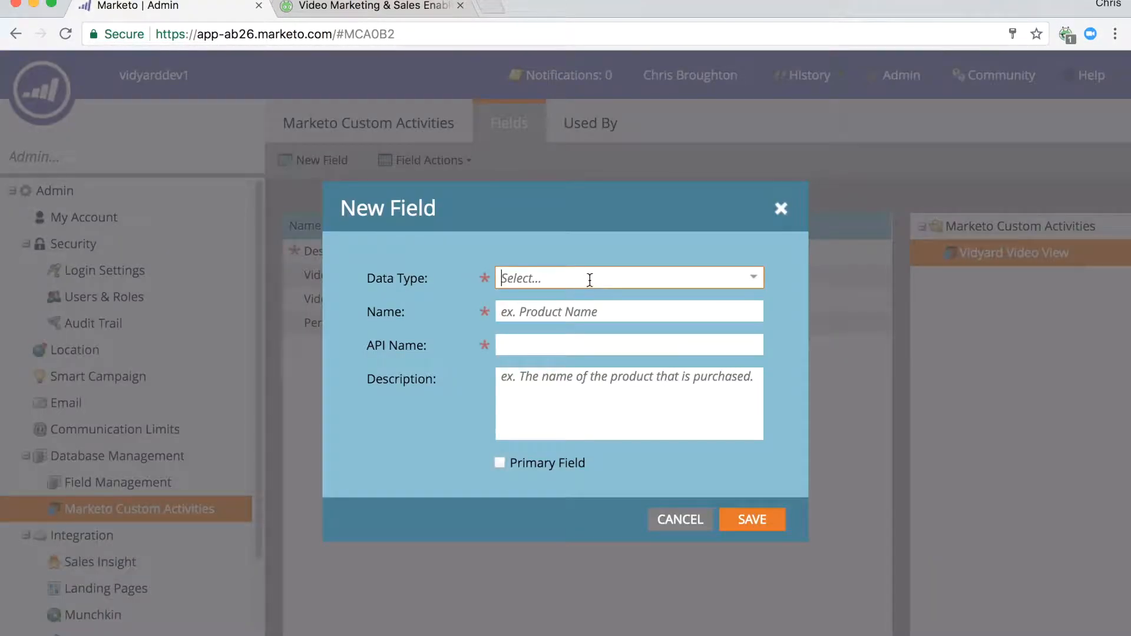
click(756, 279)
click(547, 302)
click(583, 313)
text(Embed Url)
click(751, 520)
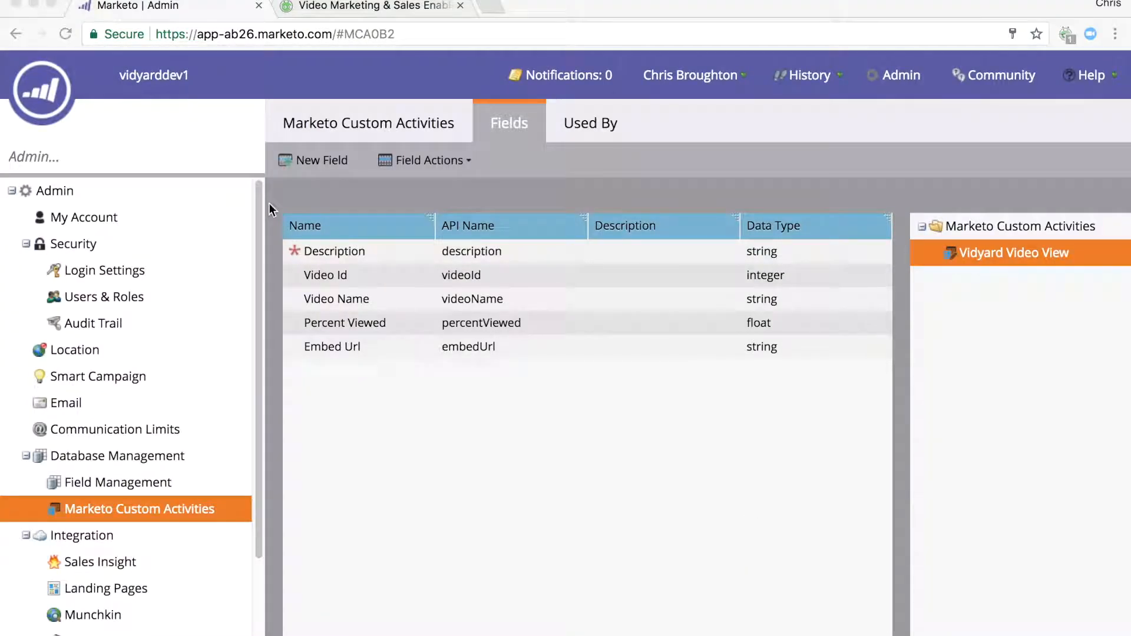
Add an integer field named Video Length to the Vidyard Video View activity.
click(318, 161)
click(756, 279)
click(565, 346)
click(561, 313)
text(Video Length)
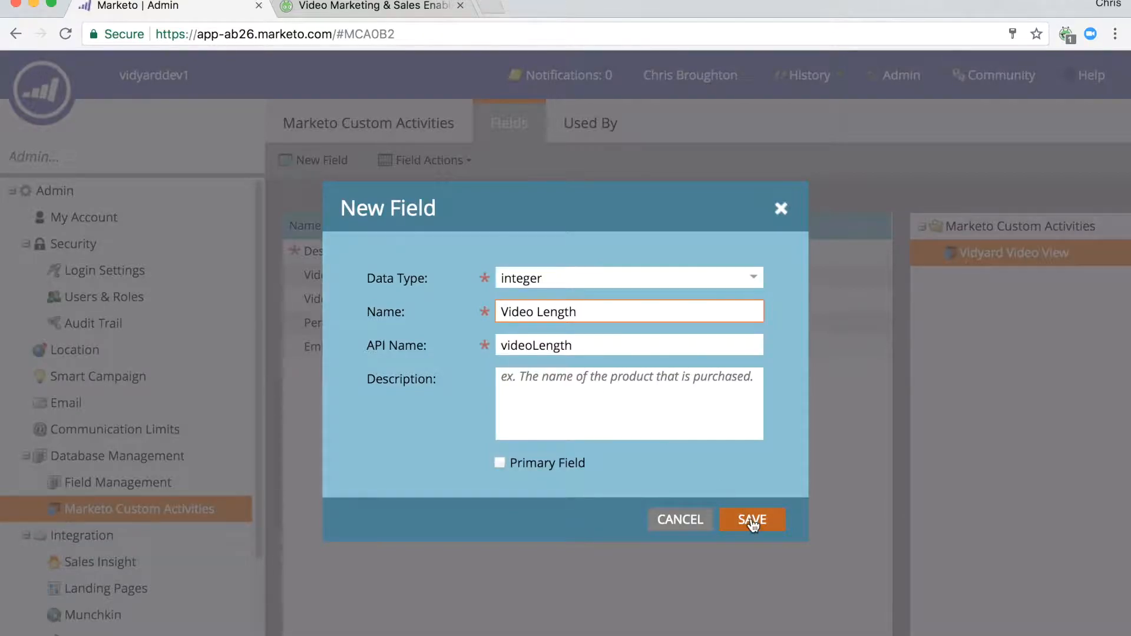
click(752, 520)
Add a string field named Player Name to the Vidyard Video View activity.
click(327, 162)
click(548, 277)
click(542, 300)
click(631, 310)
text(Player Name)
click(750, 520)
Add a string field named Player Id to the Vidyard Video View activity.
click(327, 162)
click(566, 276)
click(543, 300)
click(631, 310)
text(Player Id)
click(751, 521)
Add a string field named Custom Attributes to the Vidyard Video View activity.
click(314, 160)
click(565, 276)
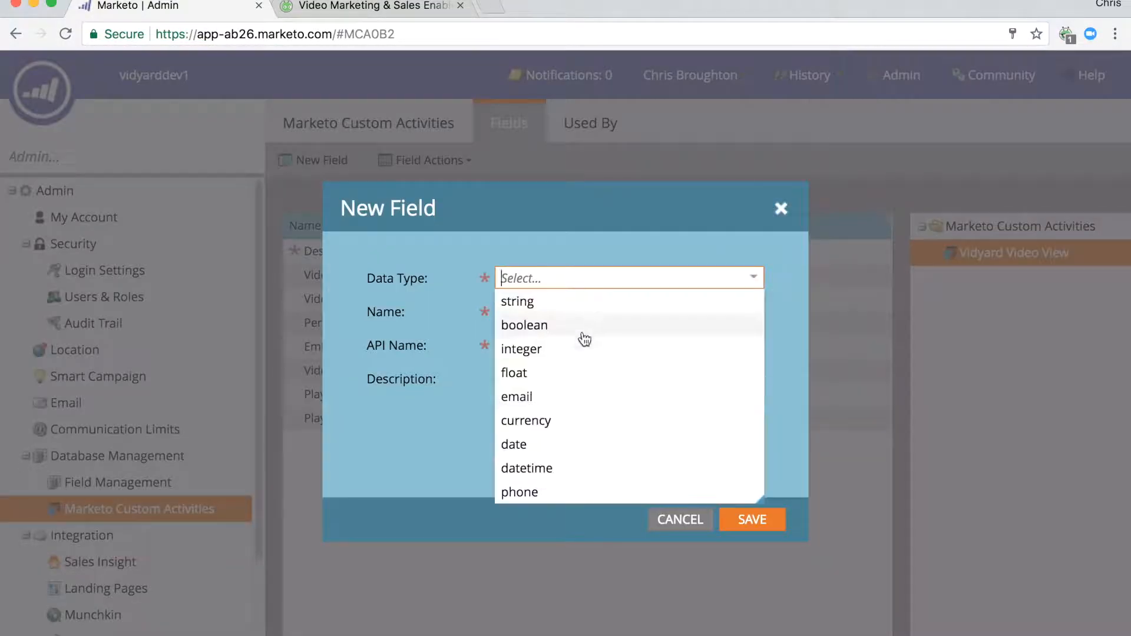
click(543, 300)
click(556, 311)
text(Custom Attributes)
click(751, 519)
Add a string field named Group Name to the Vidyard Video View activity.
click(314, 160)
click(566, 277)
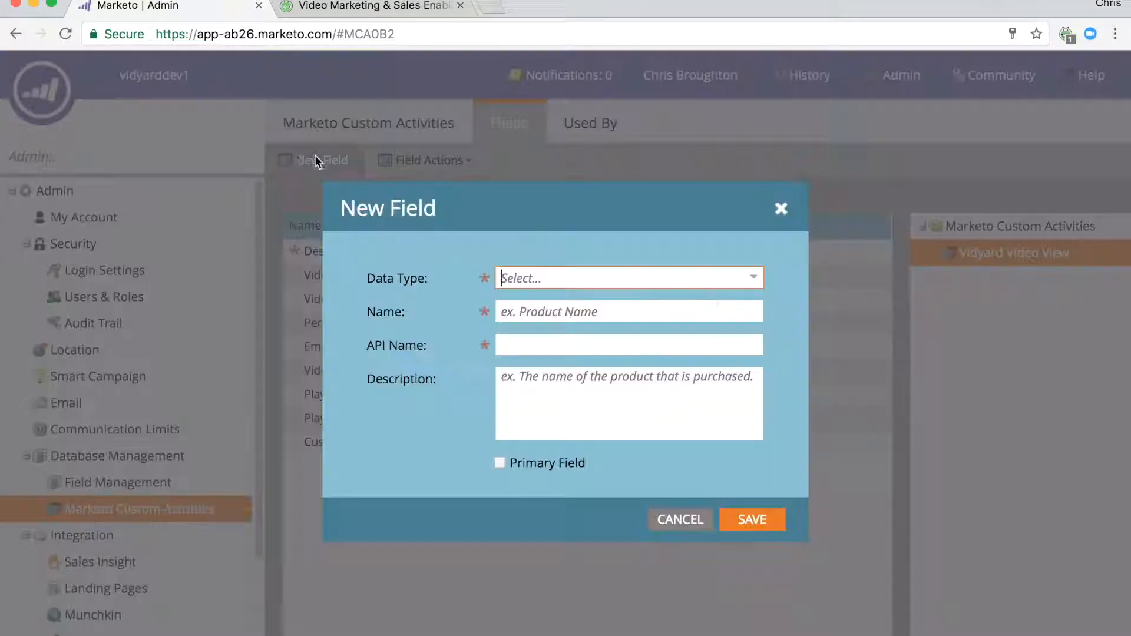
click(543, 301)
click(567, 311)
text(Group Name)
click(752, 521)
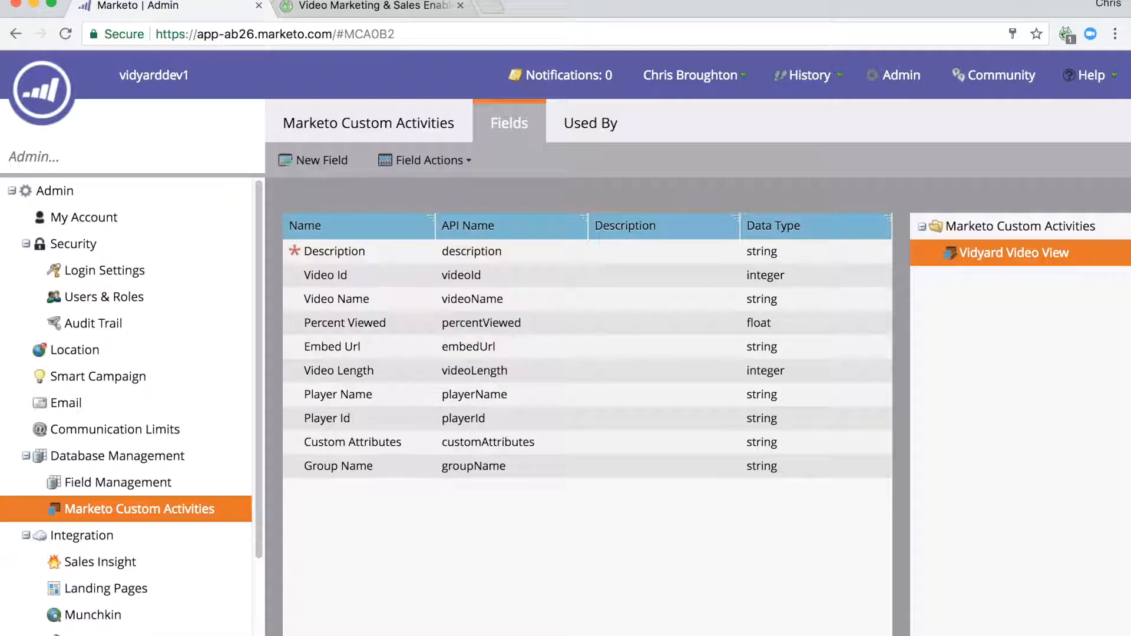
Return to the Vidyard Video View activity's details and approve the activity.
click(409, 123)
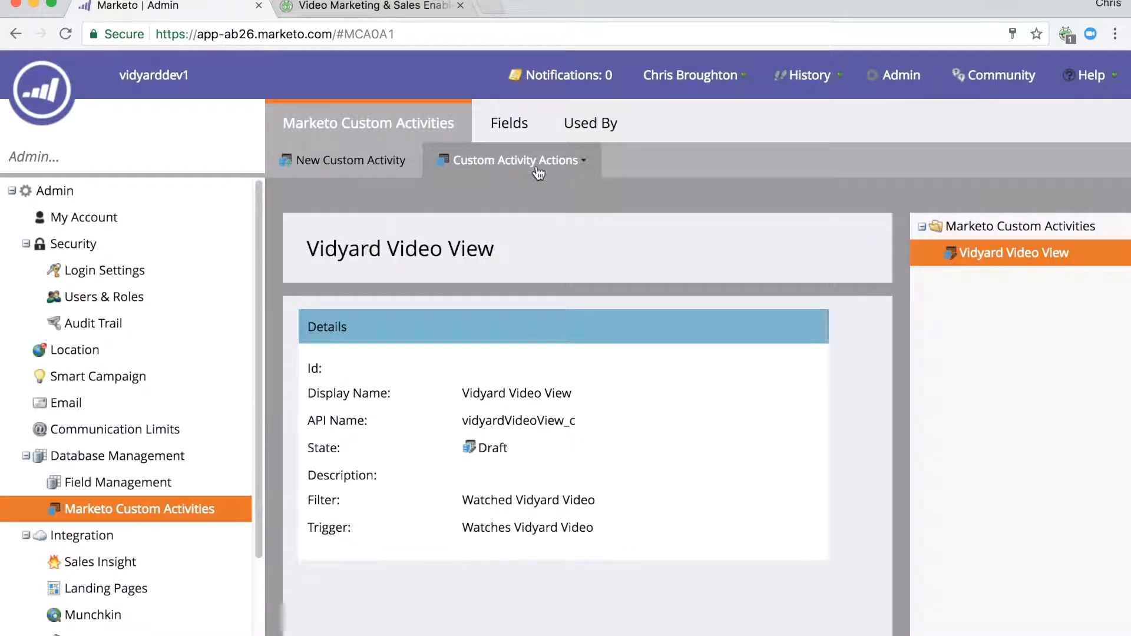
click(538, 168)
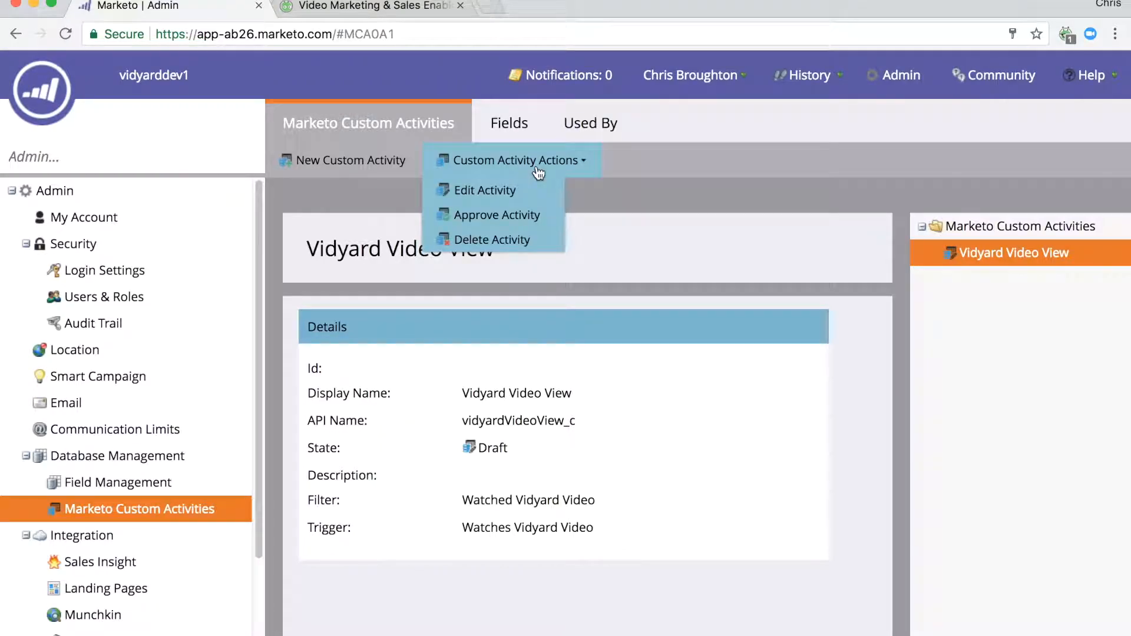
click(511, 215)
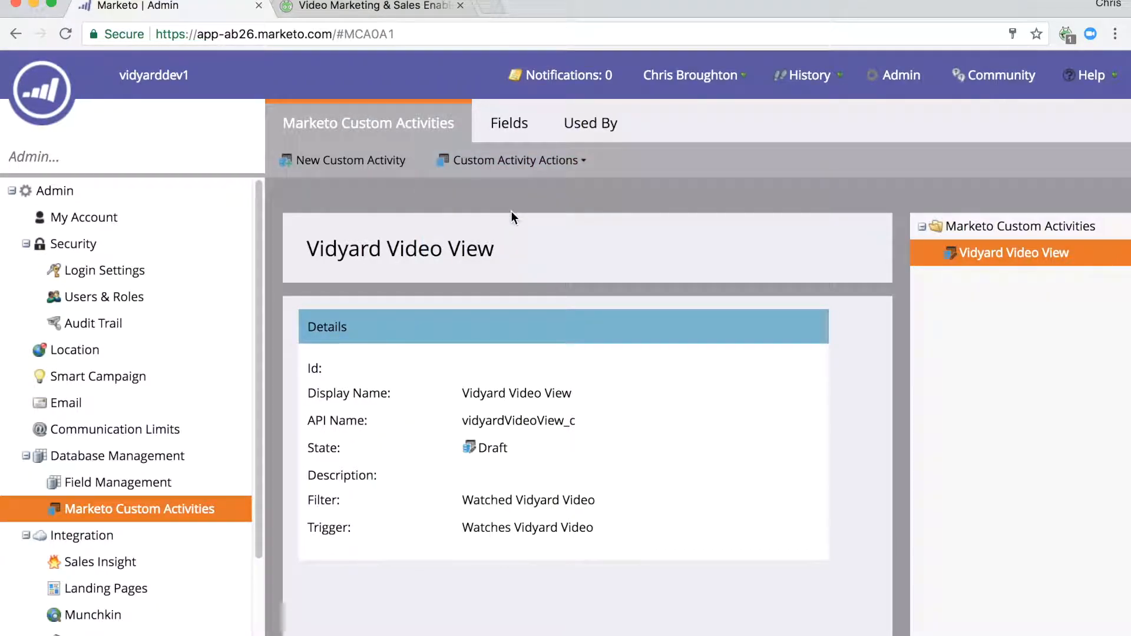
Start a new custom activity with the display name Vidyard Lead Conversion.
click(346, 165)
click(350, 161)
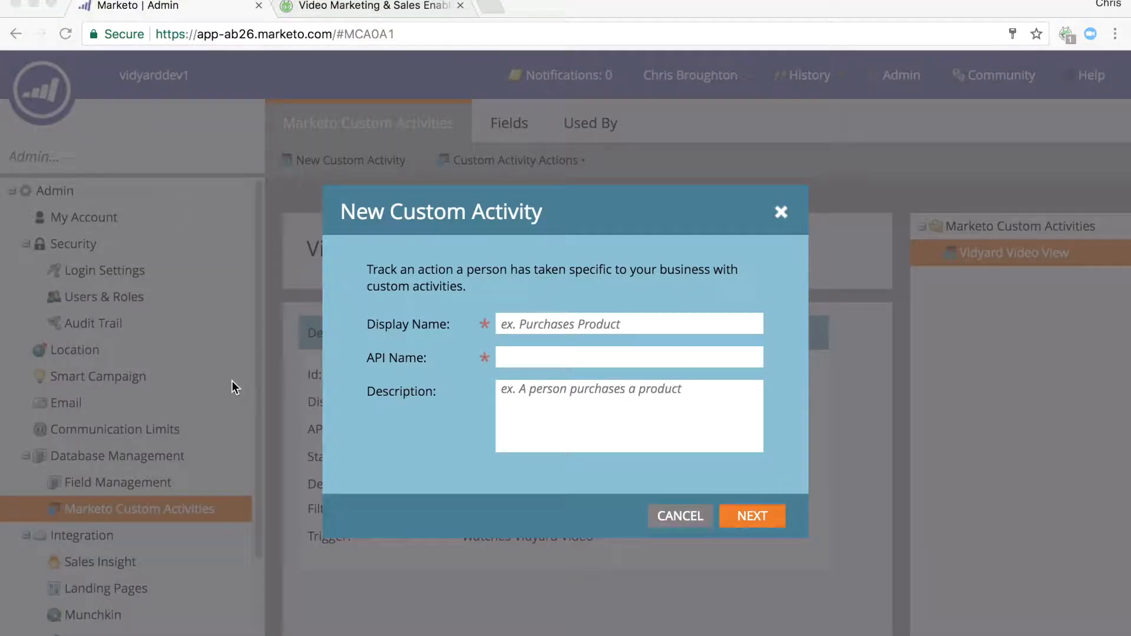
click(525, 320)
text(Vidyard Lead Conversion)
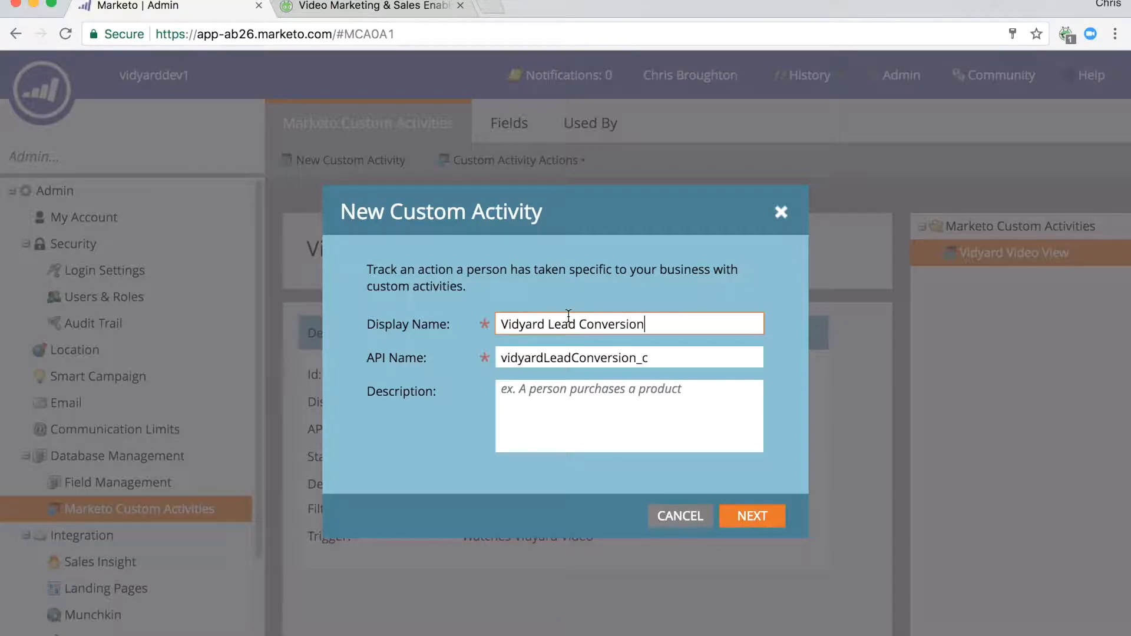
click(751, 516)
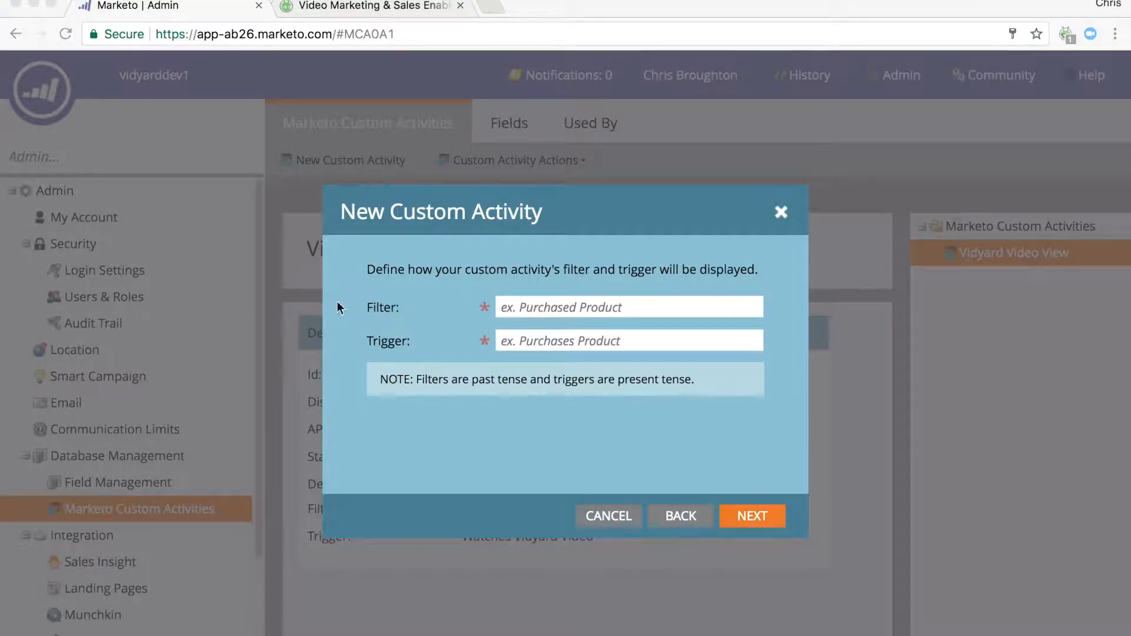
Set the new activity's filter to Vidyard Lead Converted and its trigger to Vidyard Lead Converts.
click(547, 309)
text(Vidyard Lead Converted)
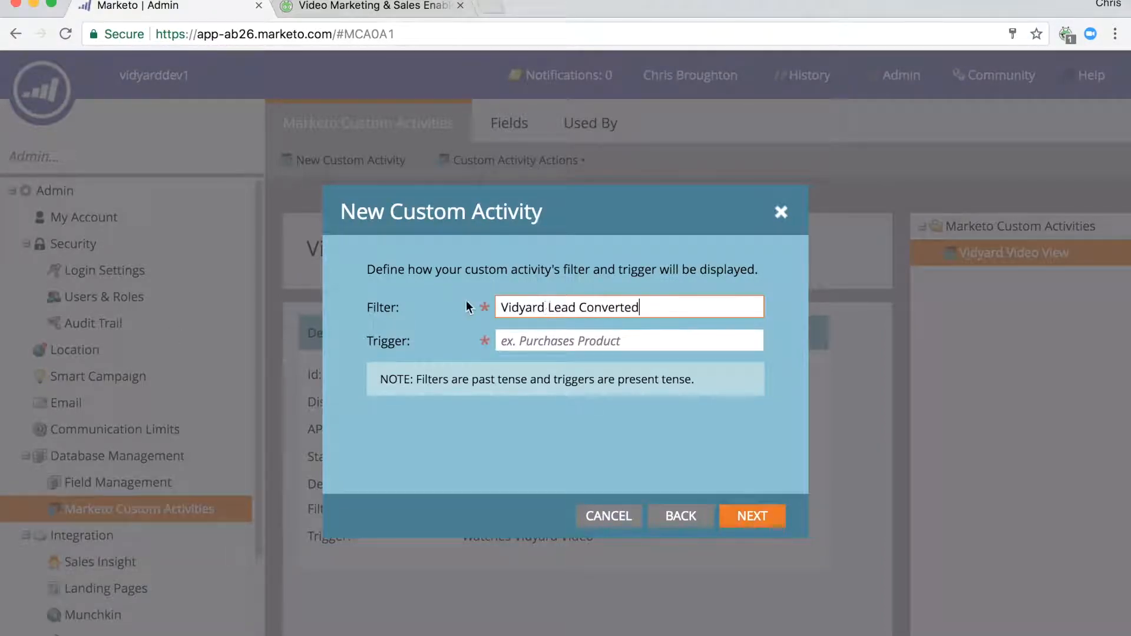
click(589, 341)
text(Vidyard Lead Converts)
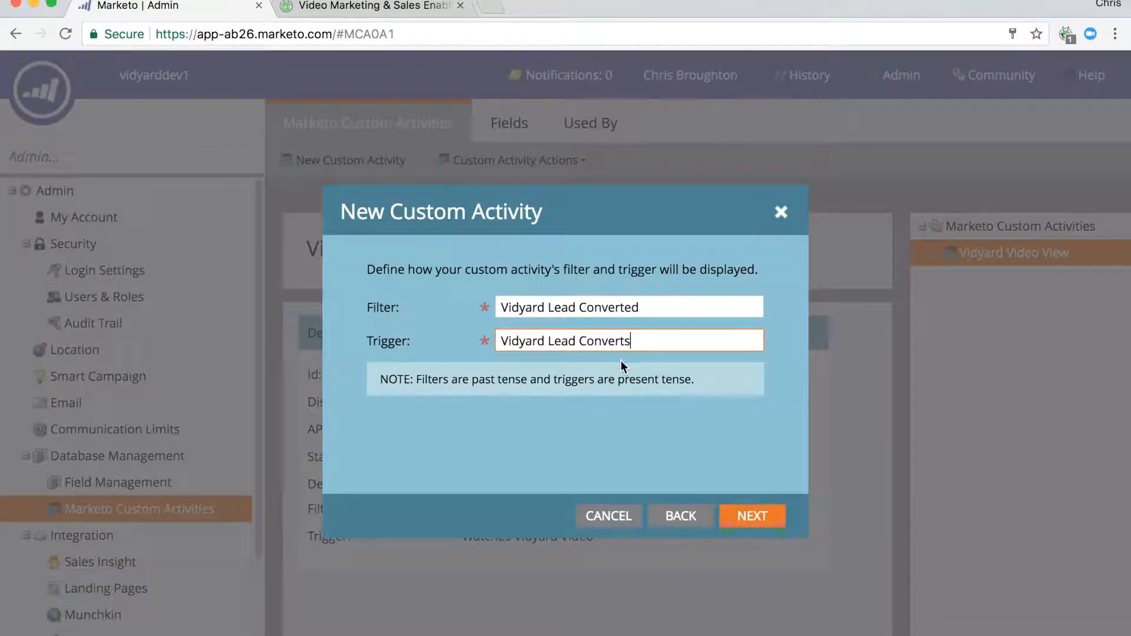
click(759, 519)
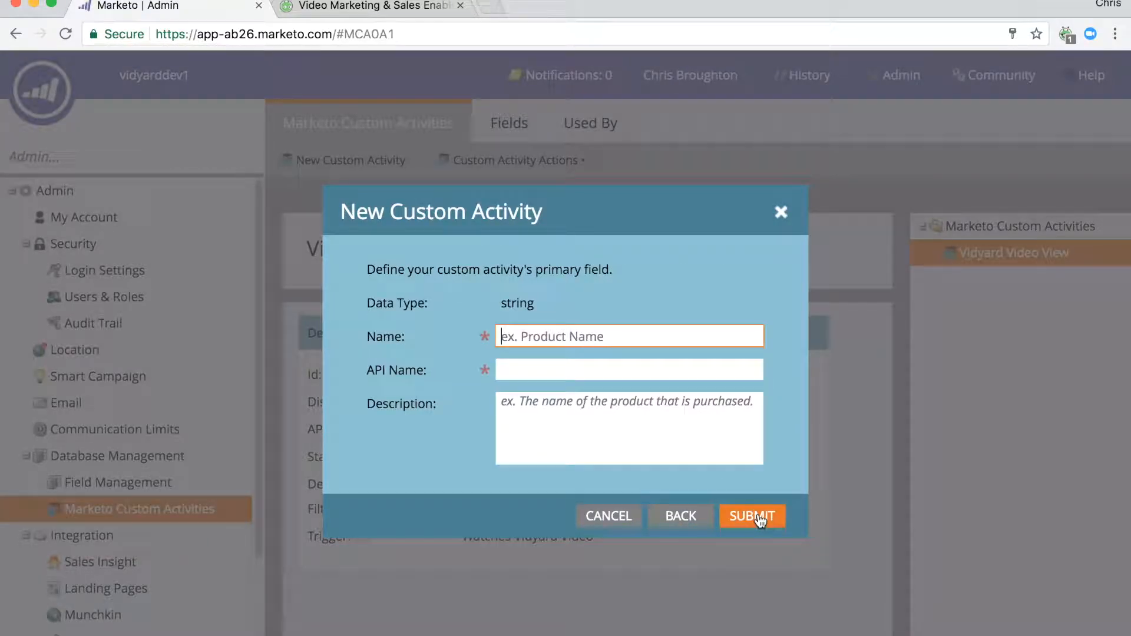
Name the new activity's primary field Description and submit the Vidyard Lead Conversion activity.
click(589, 342)
text(Description)
click(749, 518)
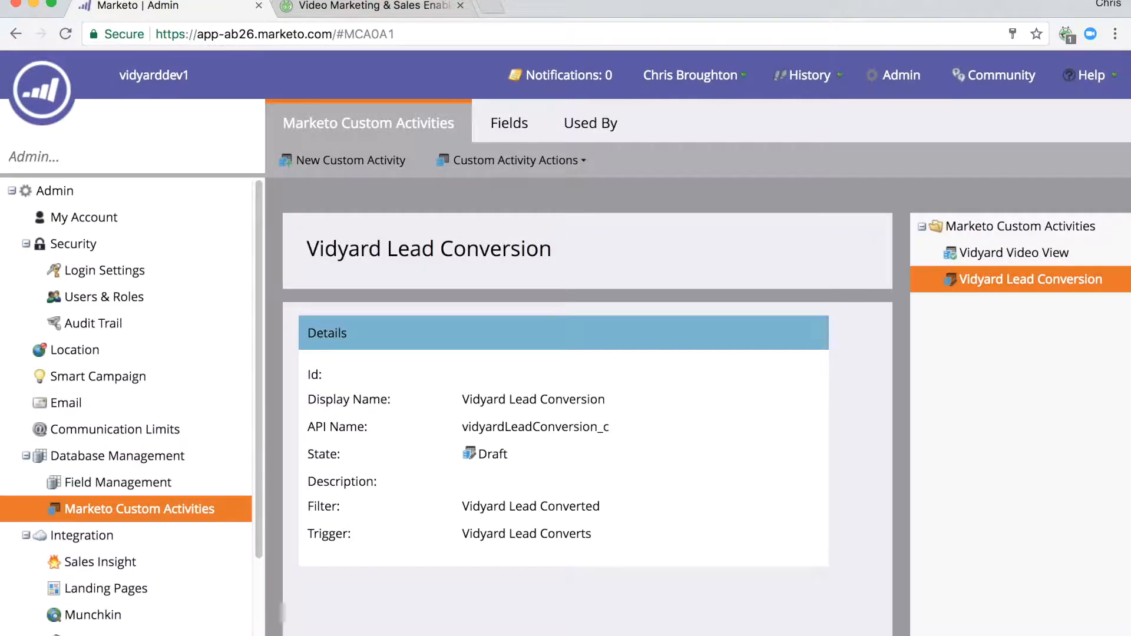
Add a string field named Player Name to the Vidyard Lead Conversion activity.
click(497, 124)
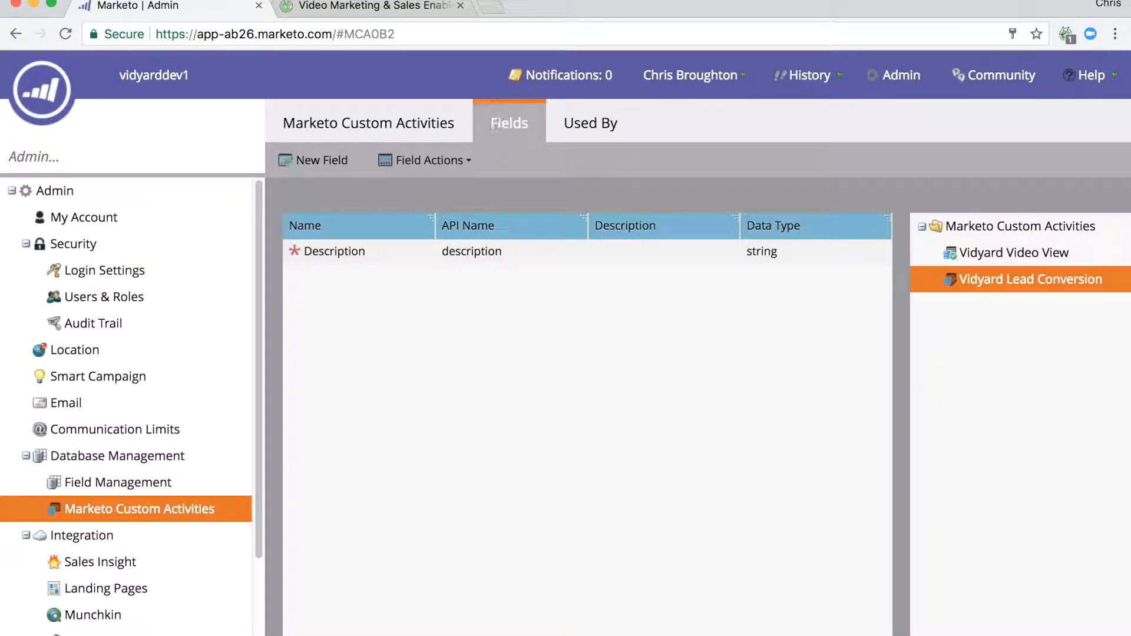
click(318, 165)
click(755, 278)
click(588, 308)
click(588, 312)
text(Player Name)
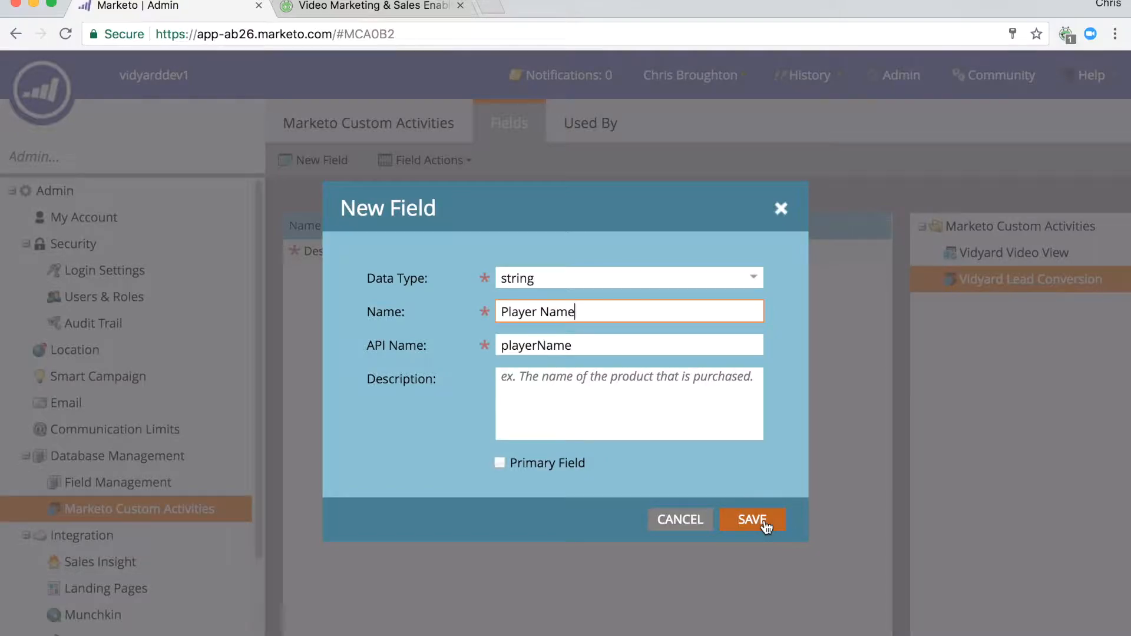
click(765, 526)
Add a string field named Email to the Vidyard Lead Conversion activity.
click(319, 160)
click(694, 285)
click(515, 300)
click(590, 311)
text(Email)
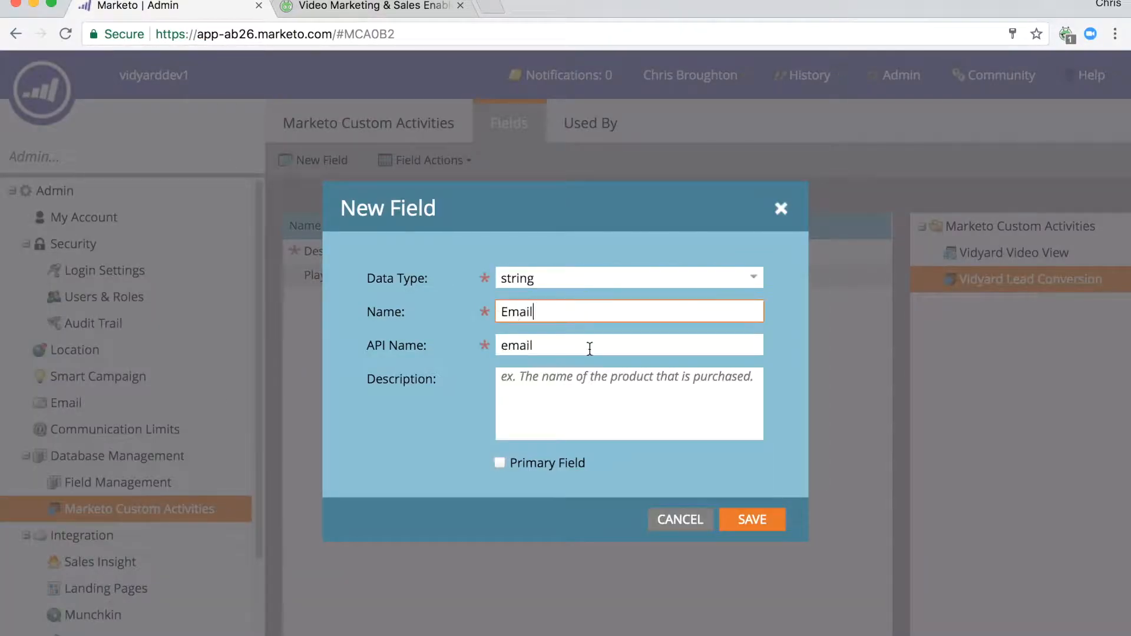
click(752, 521)
Add a string field named Embed Url to the Vidyard Lead Conversion activity.
click(331, 162)
click(756, 282)
click(632, 301)
click(615, 316)
text(Embed Url)
click(748, 521)
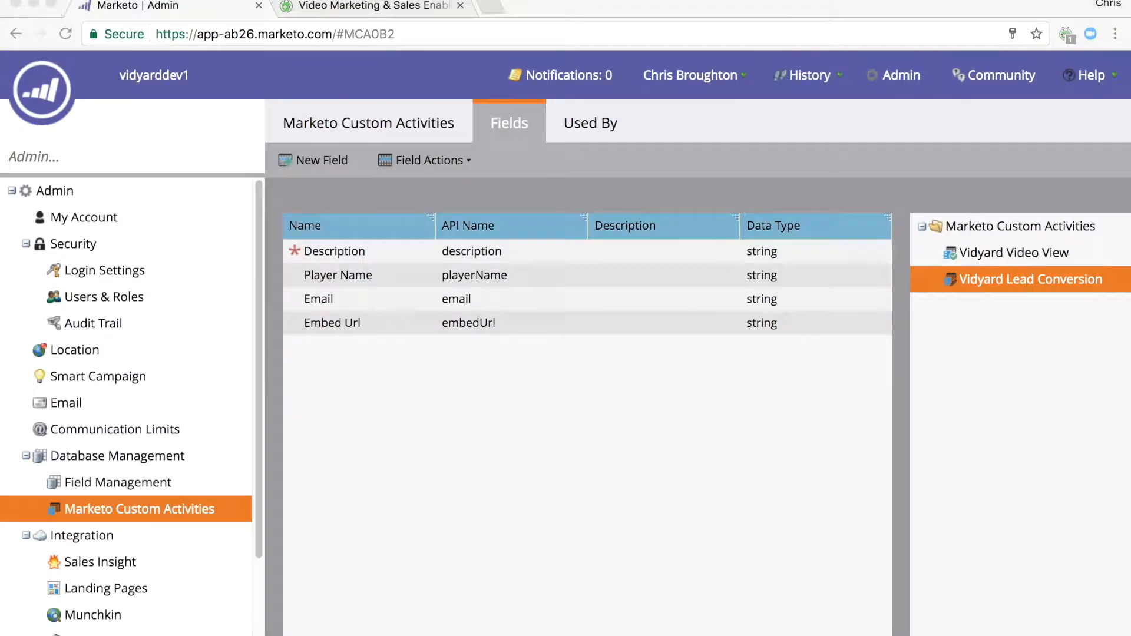
Return to the Vidyard Lead Conversion activity's details and approve the activity.
click(400, 123)
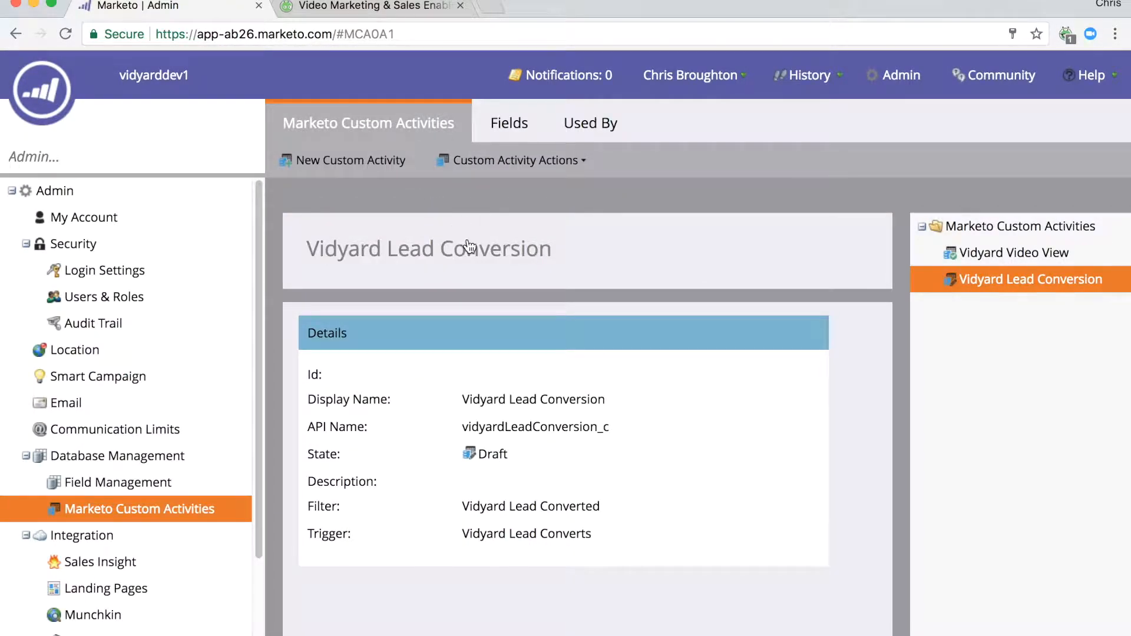
click(474, 171)
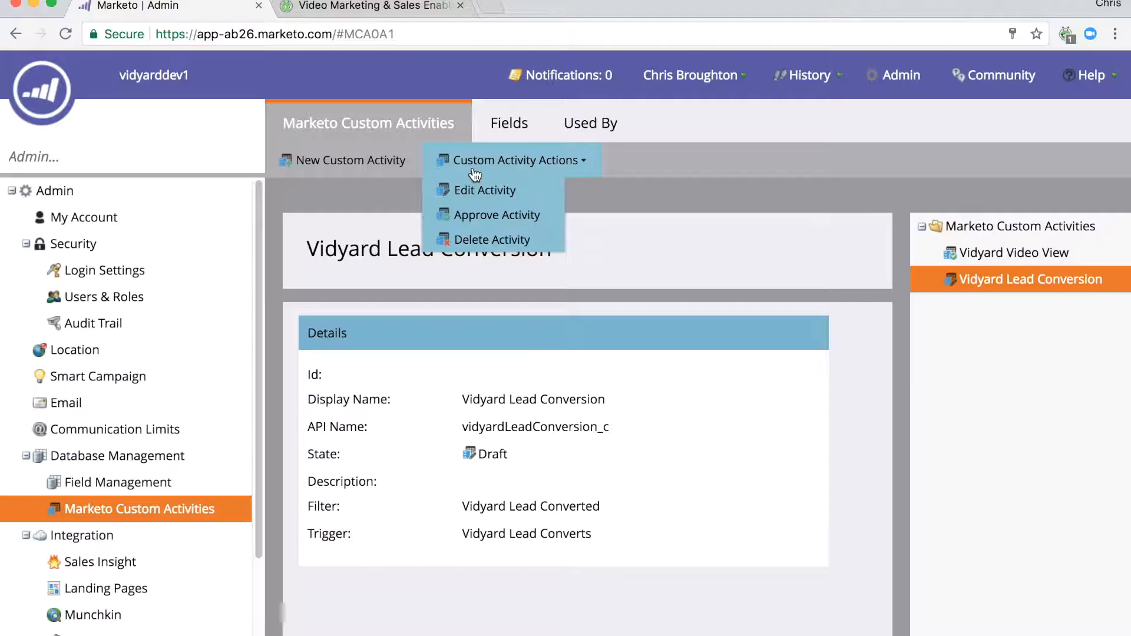
click(470, 212)
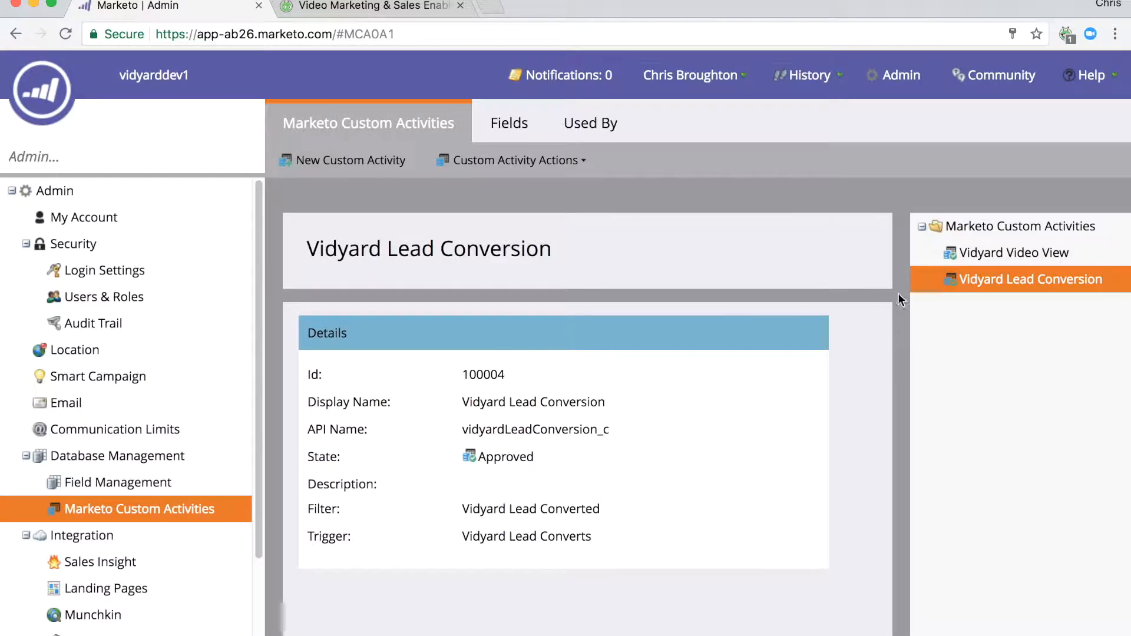
Open the Users & Roles administration page and widen the Role column of the user list.
click(900, 93)
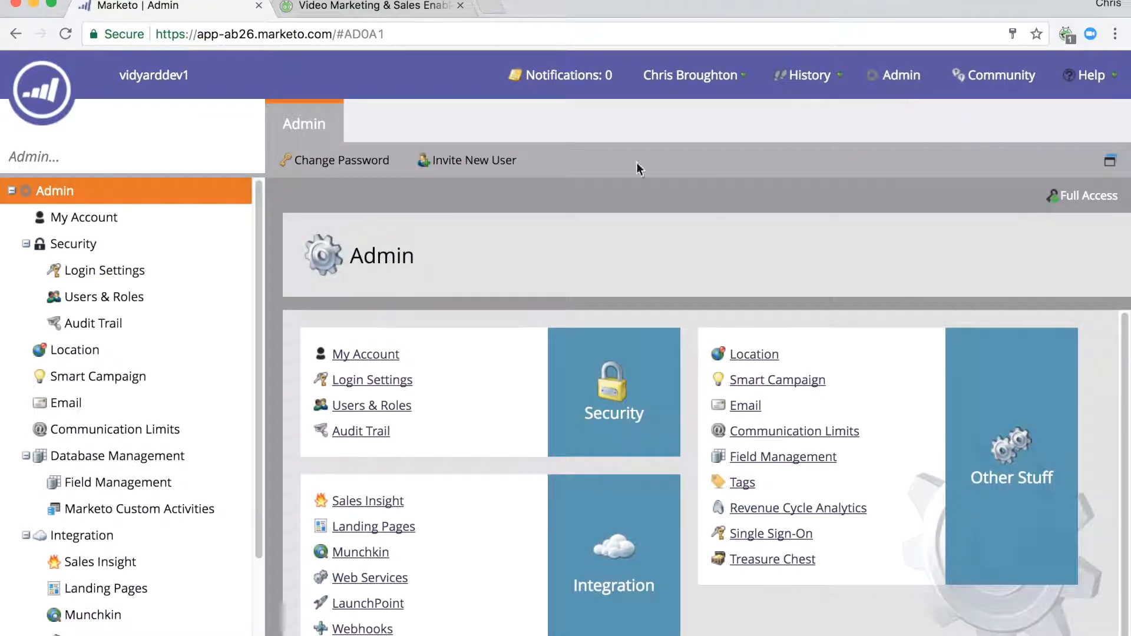
click(122, 301)
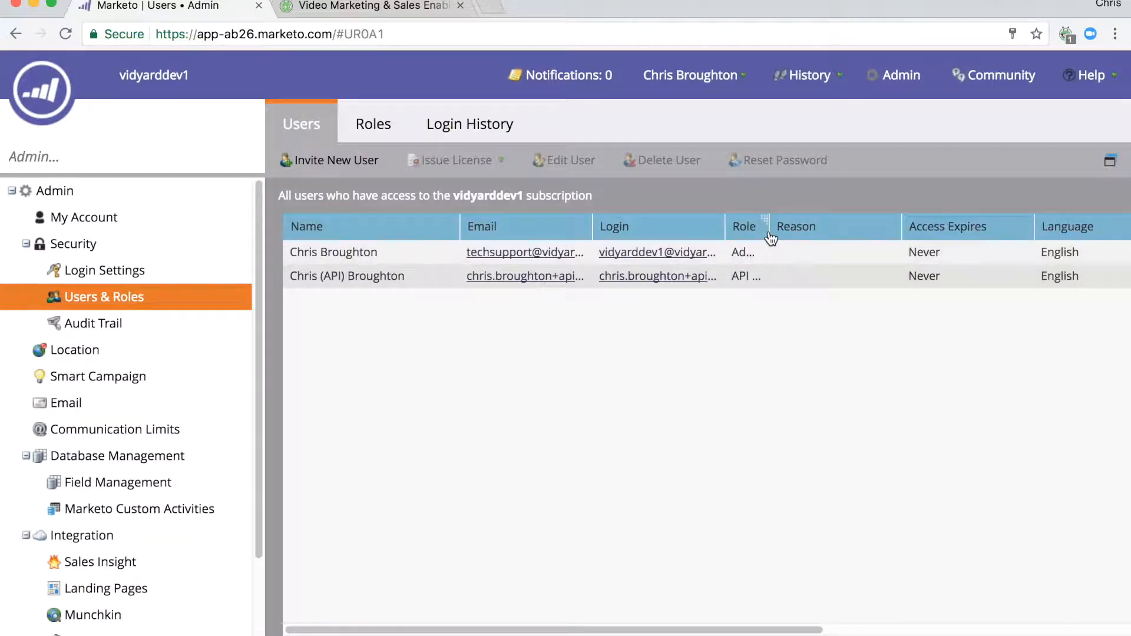
drag(769, 231, 812, 232)
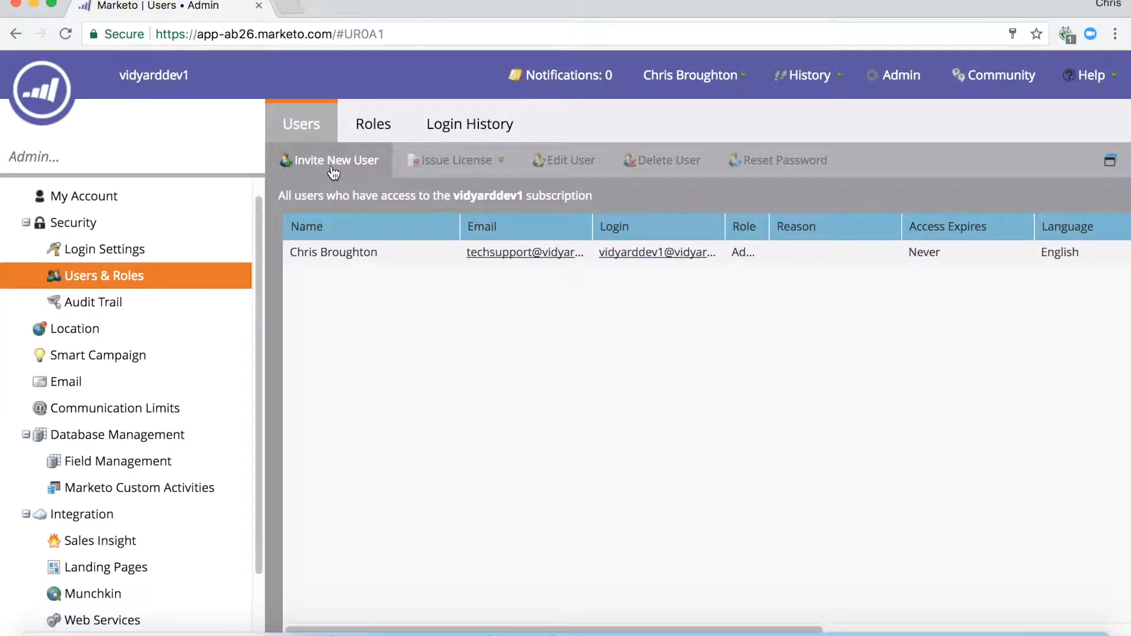
Start inviting a new user, entering the e-mail address, the first name with the suffix "(API)", and the last name.
click(334, 171)
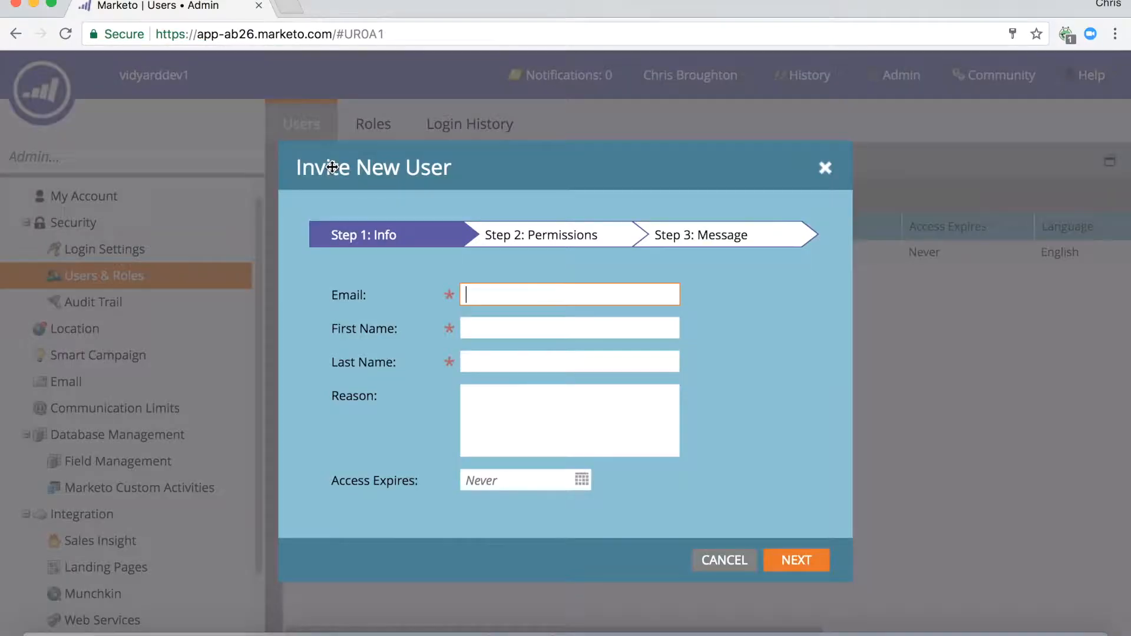
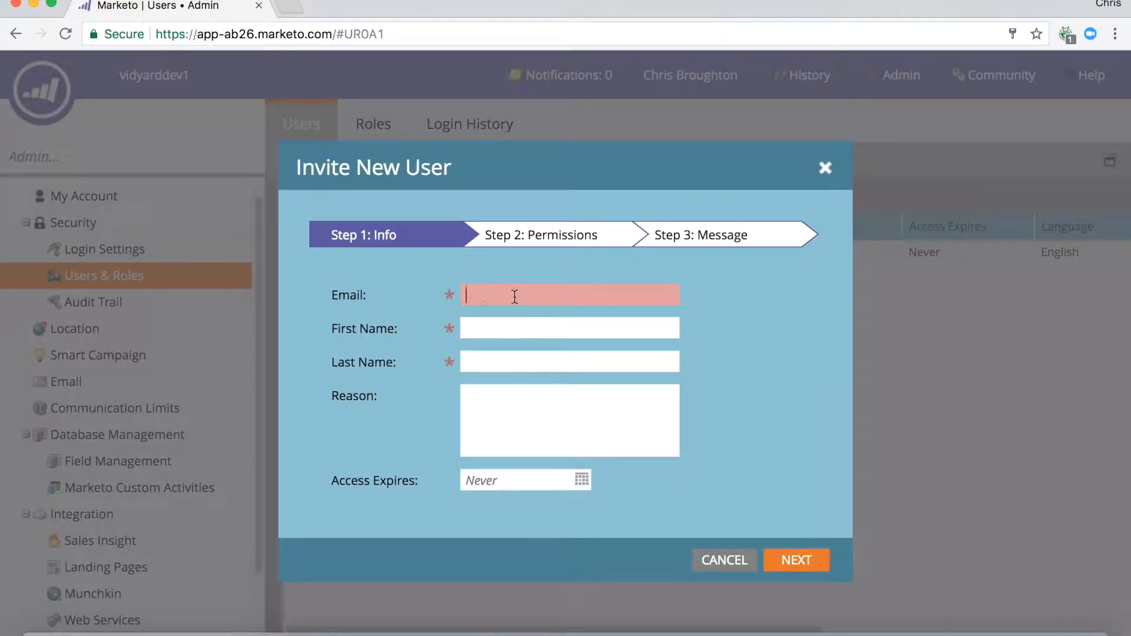
key(Tab)
key(Tab)
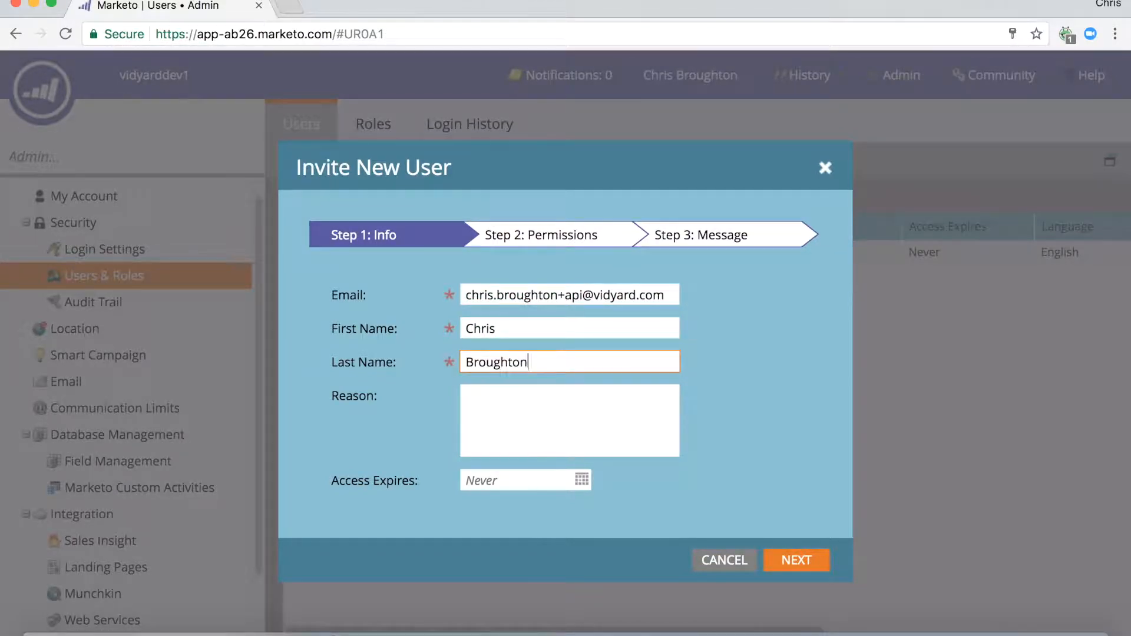
click(515, 328)
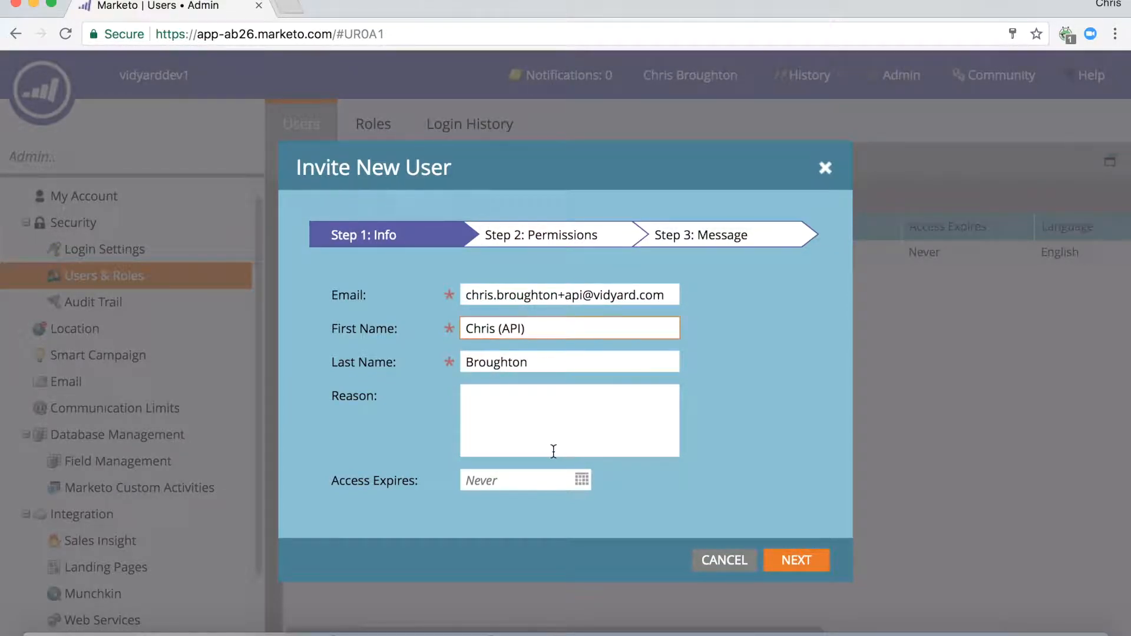
click(796, 570)
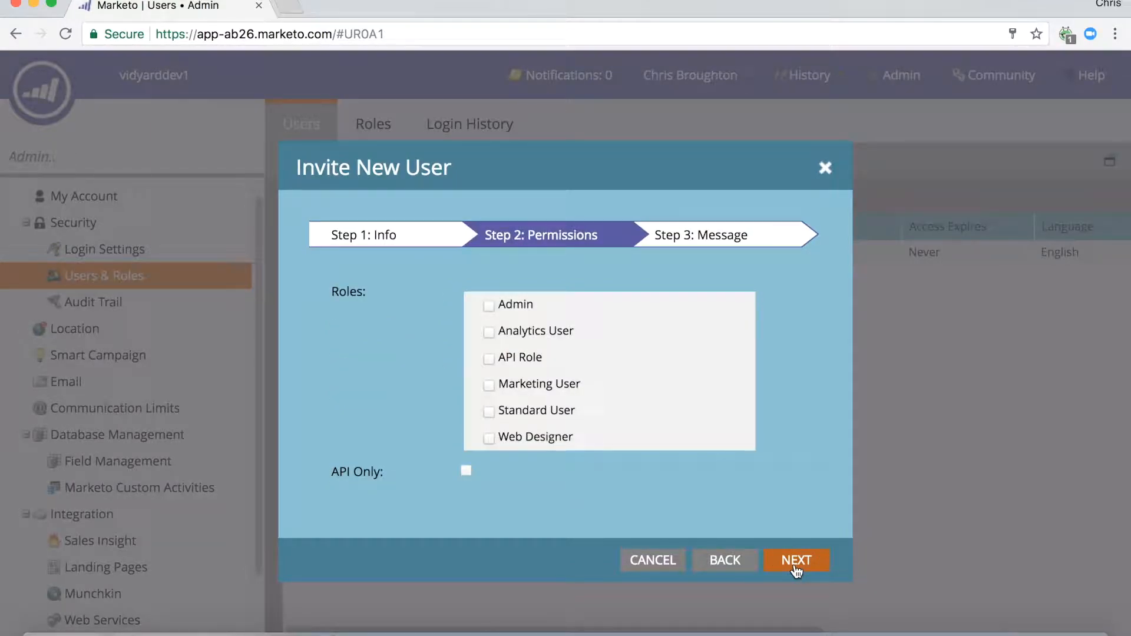
Give the new user the API Role, mark the account as API Only, and send the invitation.
click(489, 358)
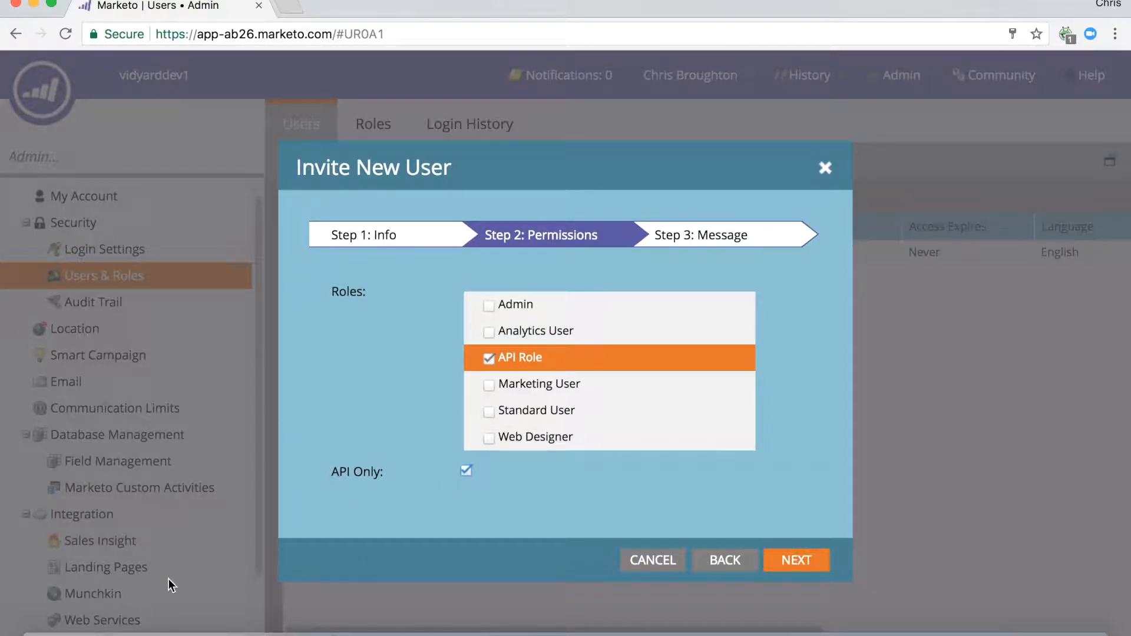
click(811, 573)
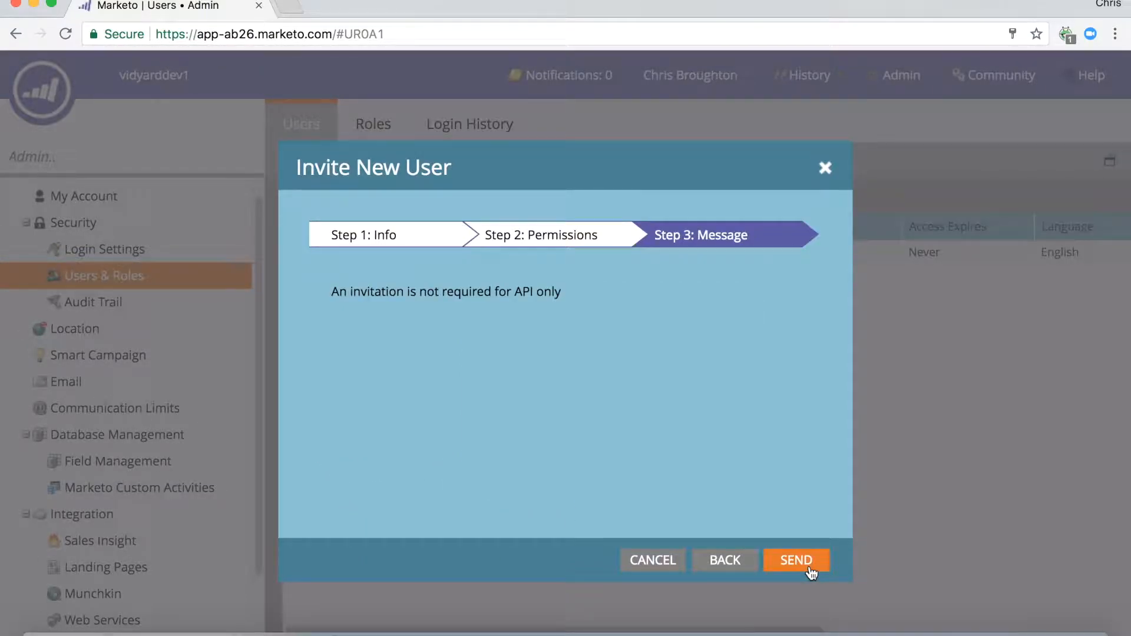
click(782, 558)
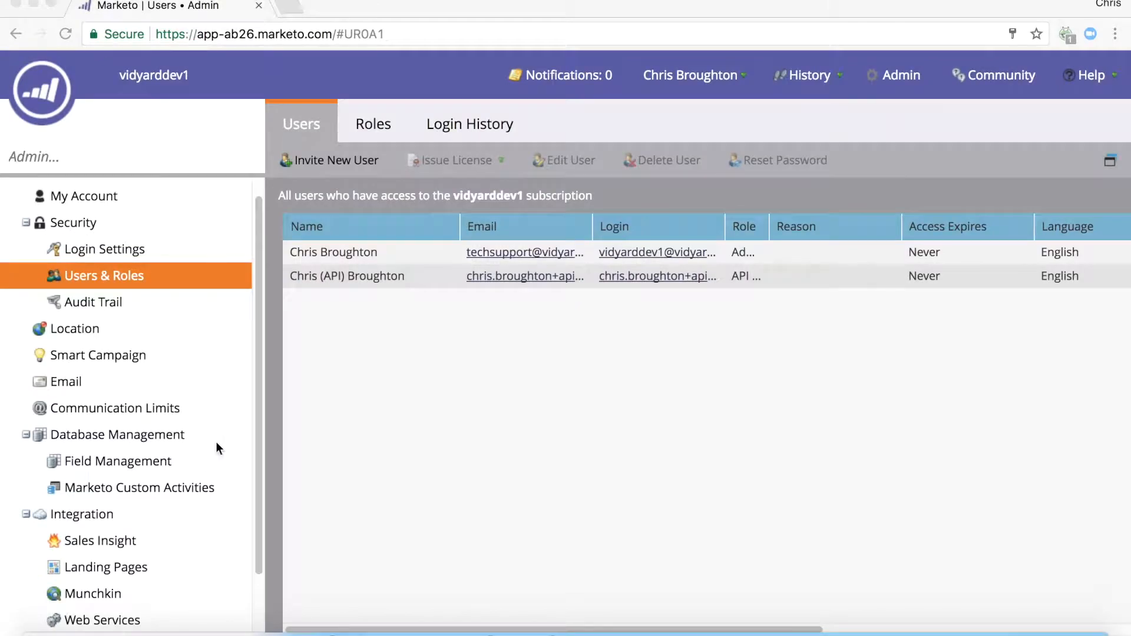
Start a new LaunchPoint service with the display name "Vidyard REST" and the service type Custom.
drag(260, 427, 256, 500)
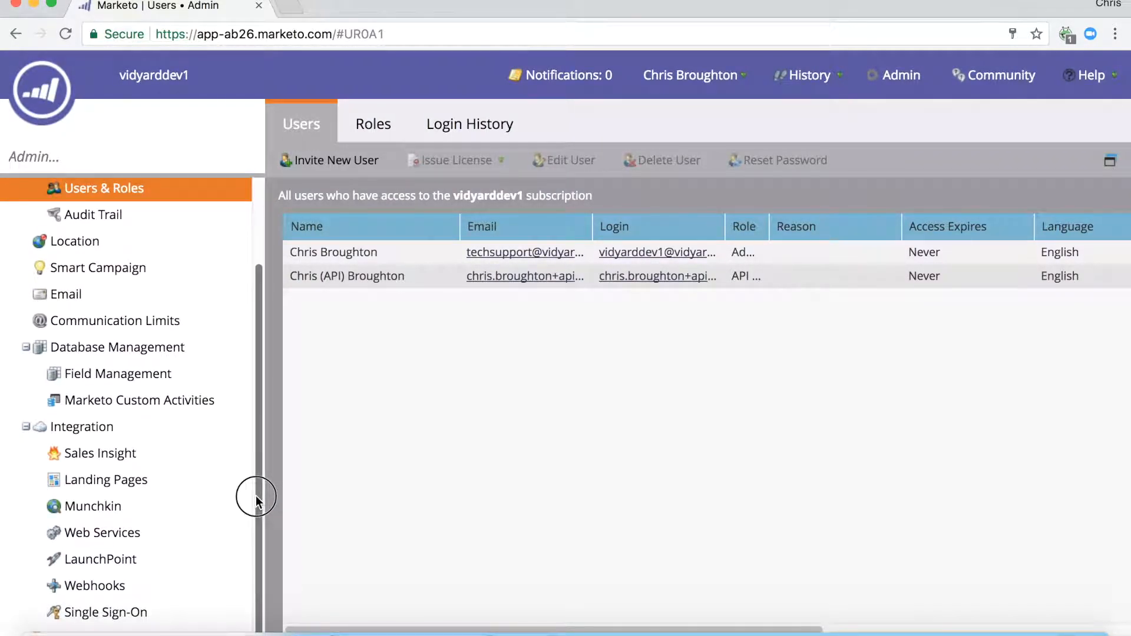
click(91, 559)
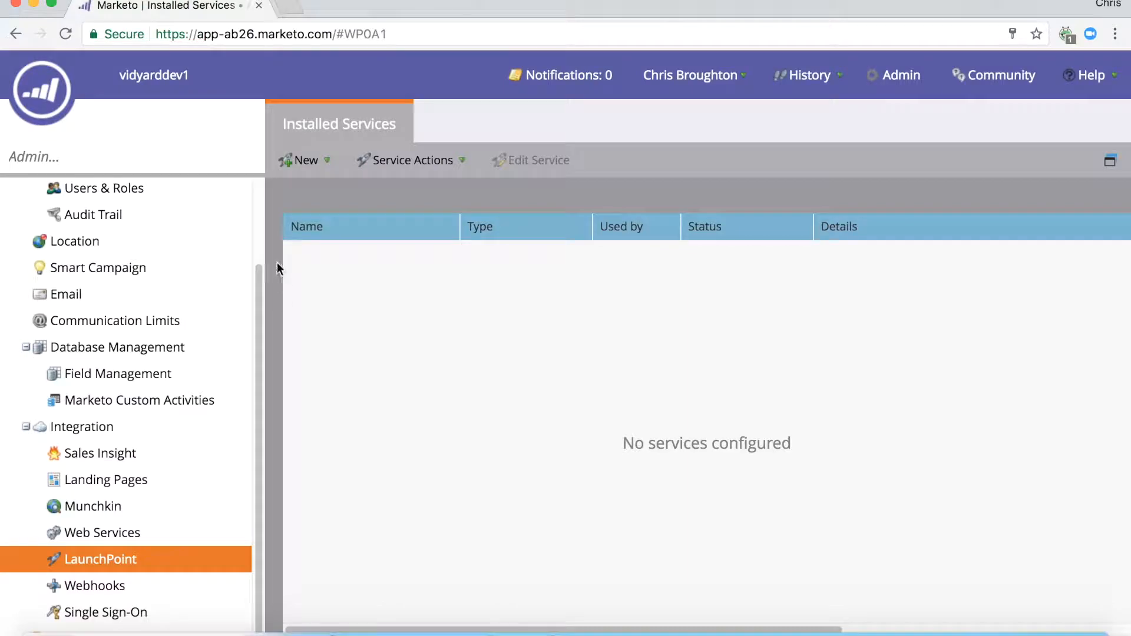
click(304, 160)
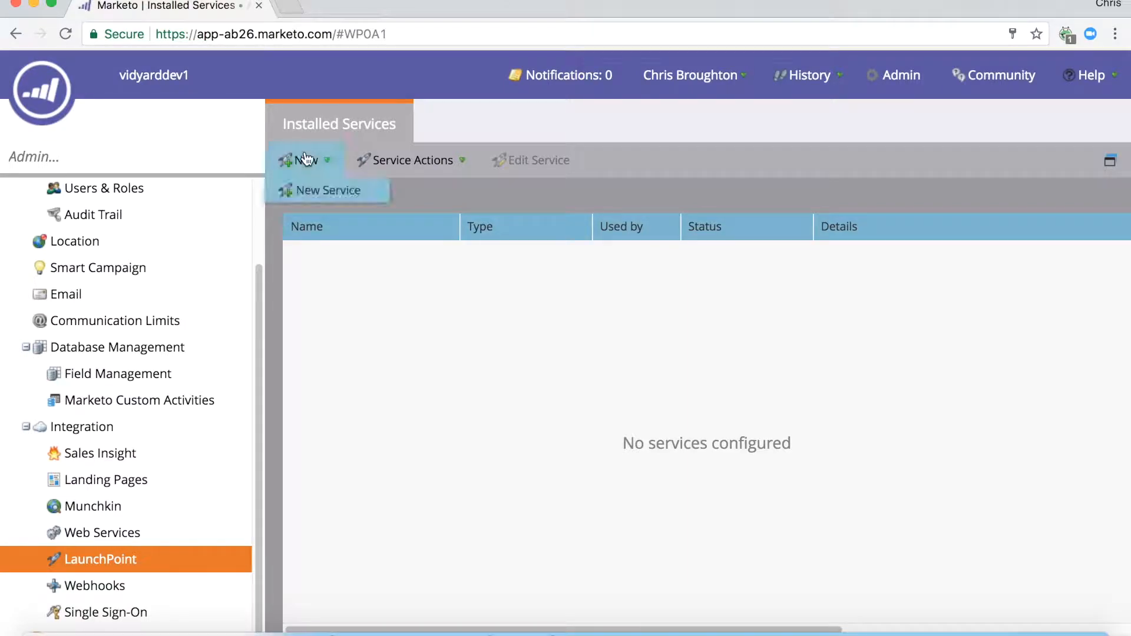
click(310, 193)
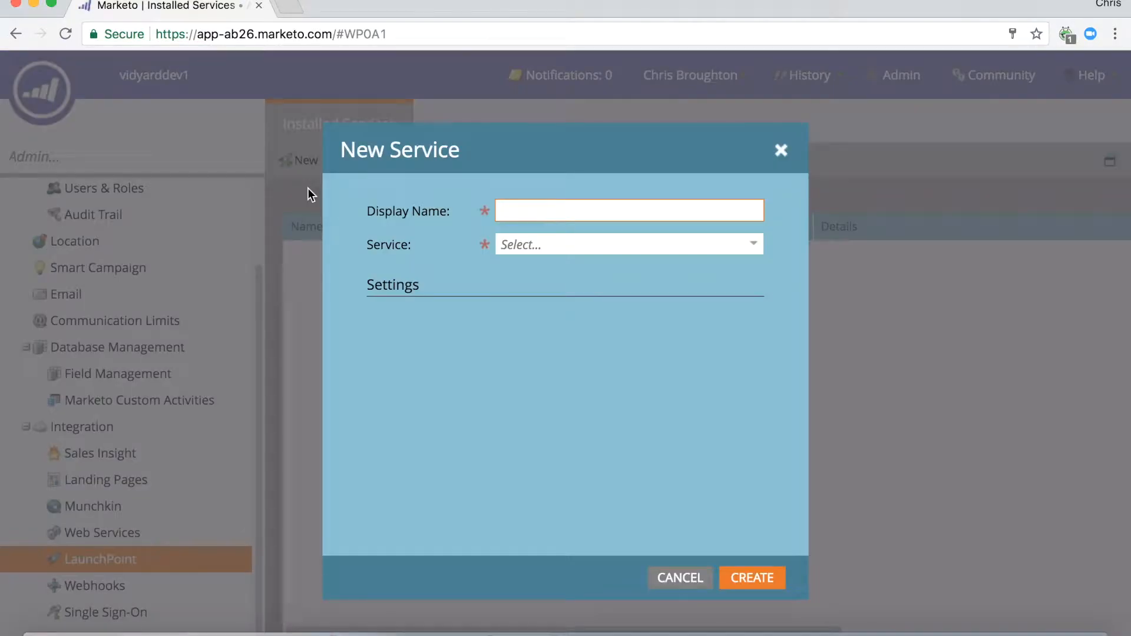
text(Vidyard REST)
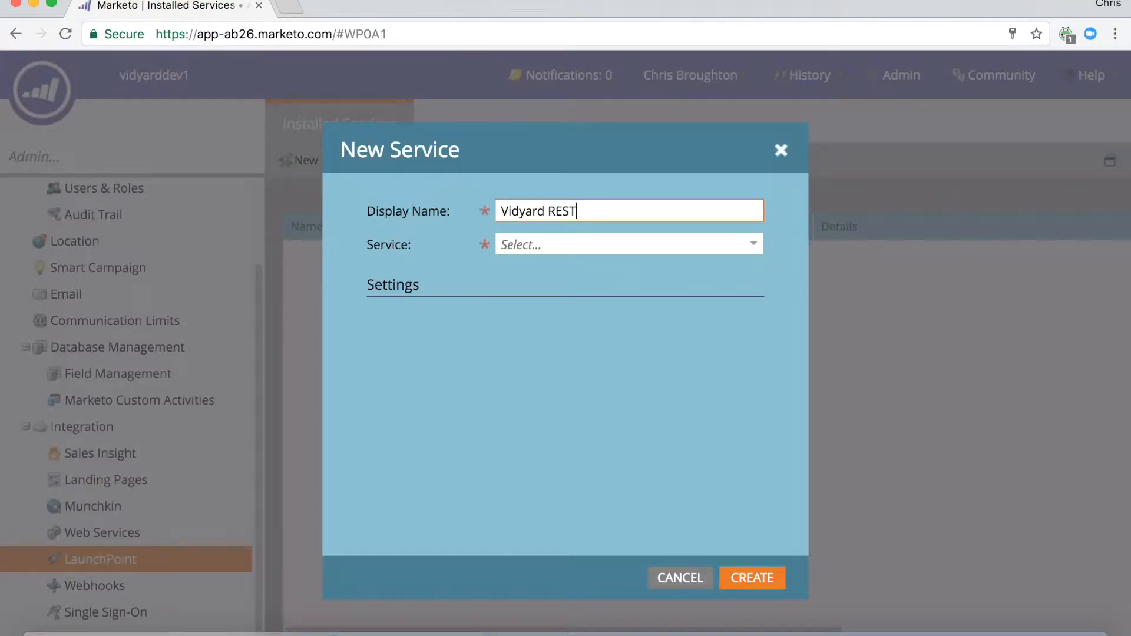
click(580, 254)
click(587, 250)
click(586, 251)
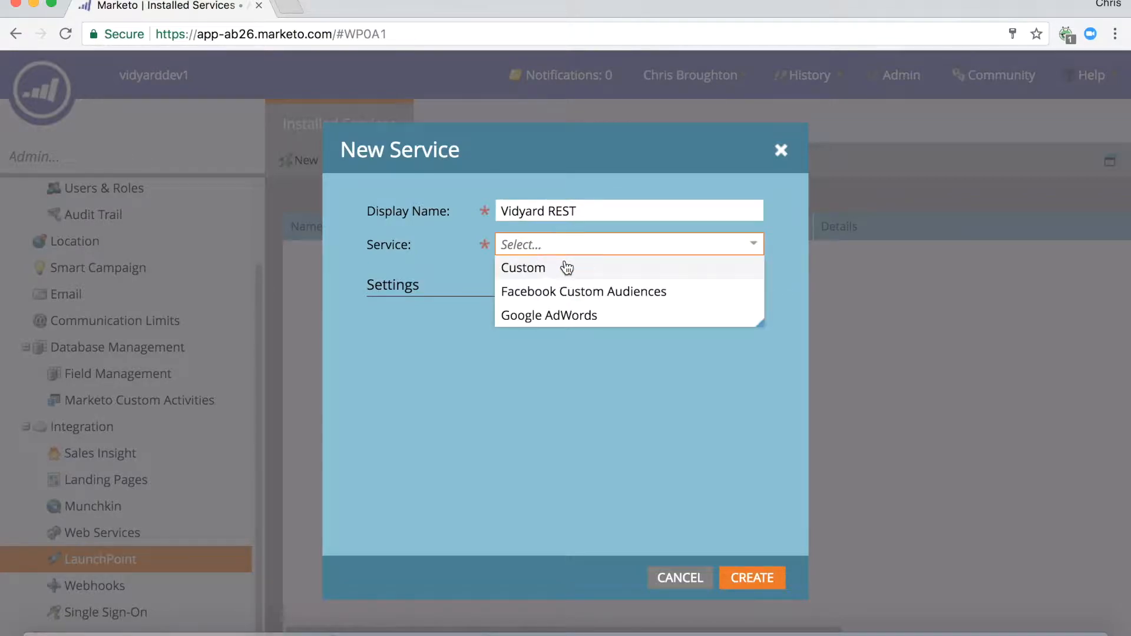
click(575, 263)
Describe the service as "Vidyard REST service", assign the new API-only user to it, and create it.
click(556, 330)
text(Vidyard REST service)
click(580, 371)
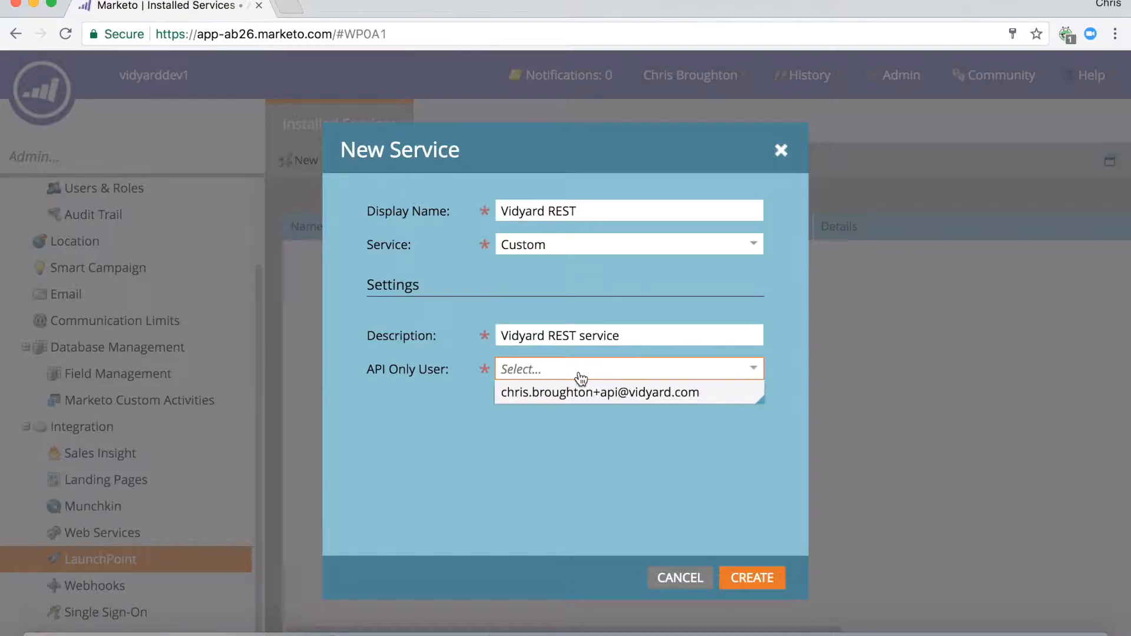
click(576, 394)
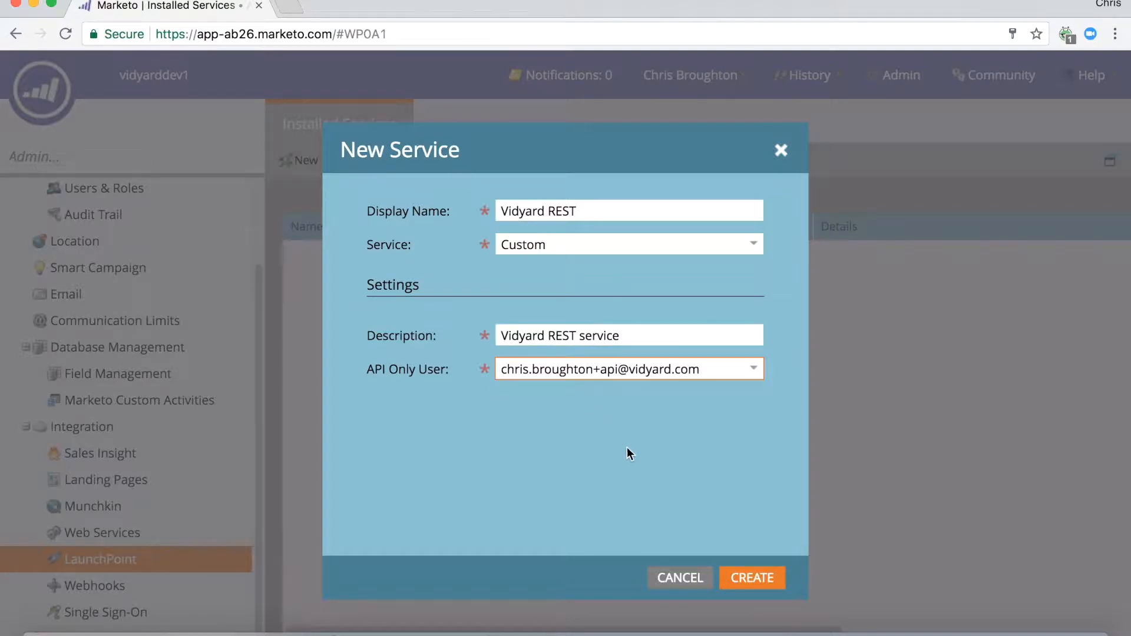
click(747, 586)
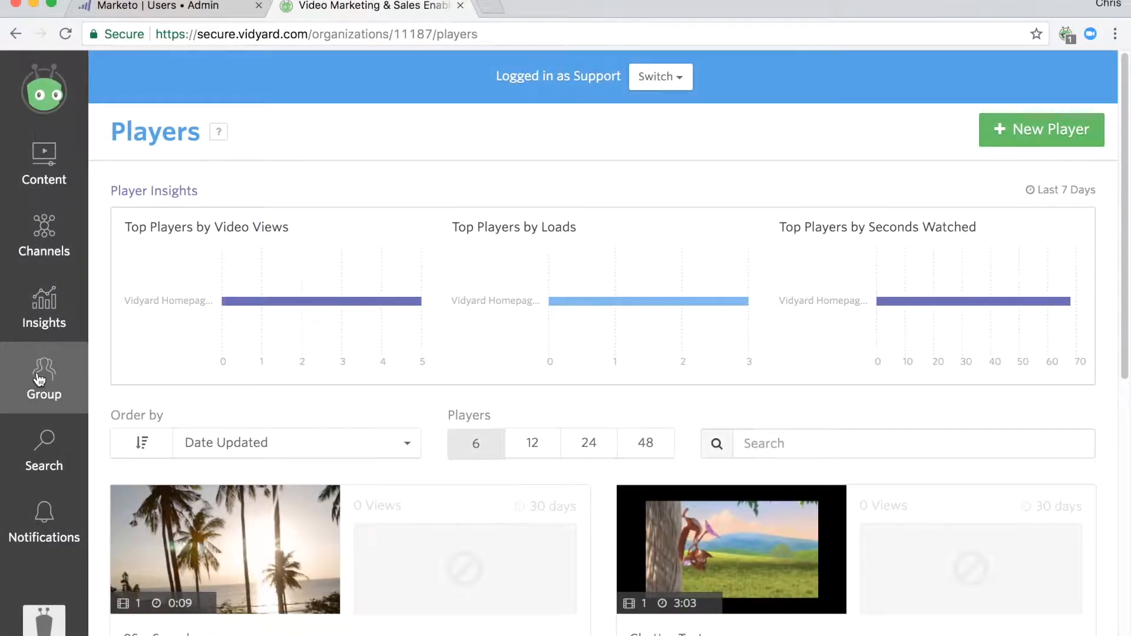
In Vidyard, open the group's Integrations page and show the Marketo OAuth configuration.
click(40, 379)
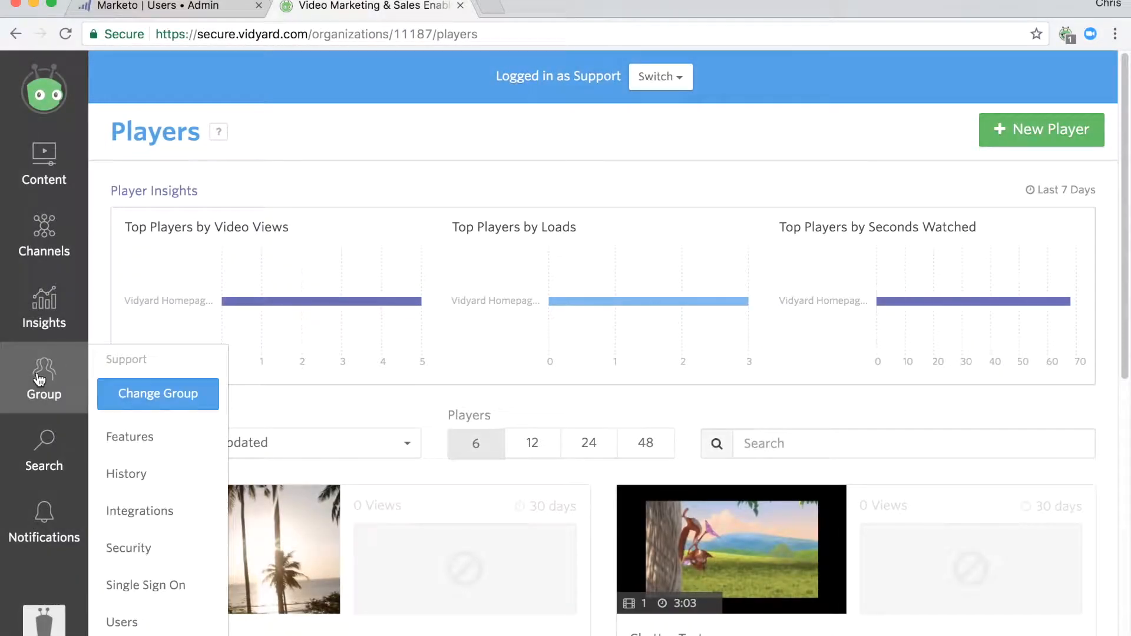
click(137, 512)
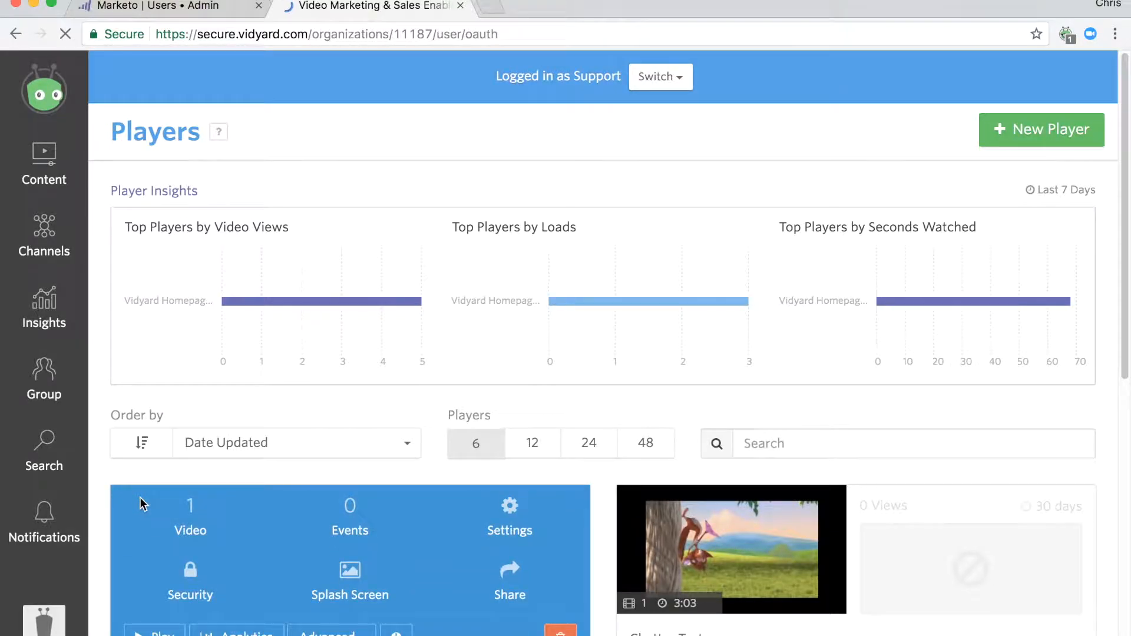
scroll(217, 455, down, 4)
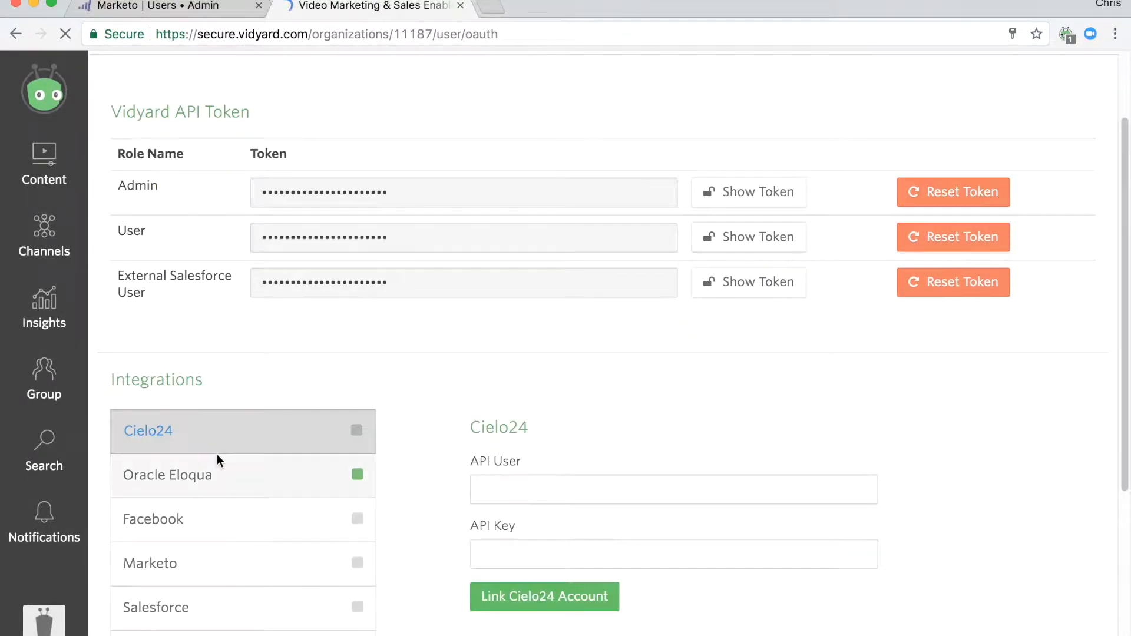
click(218, 455)
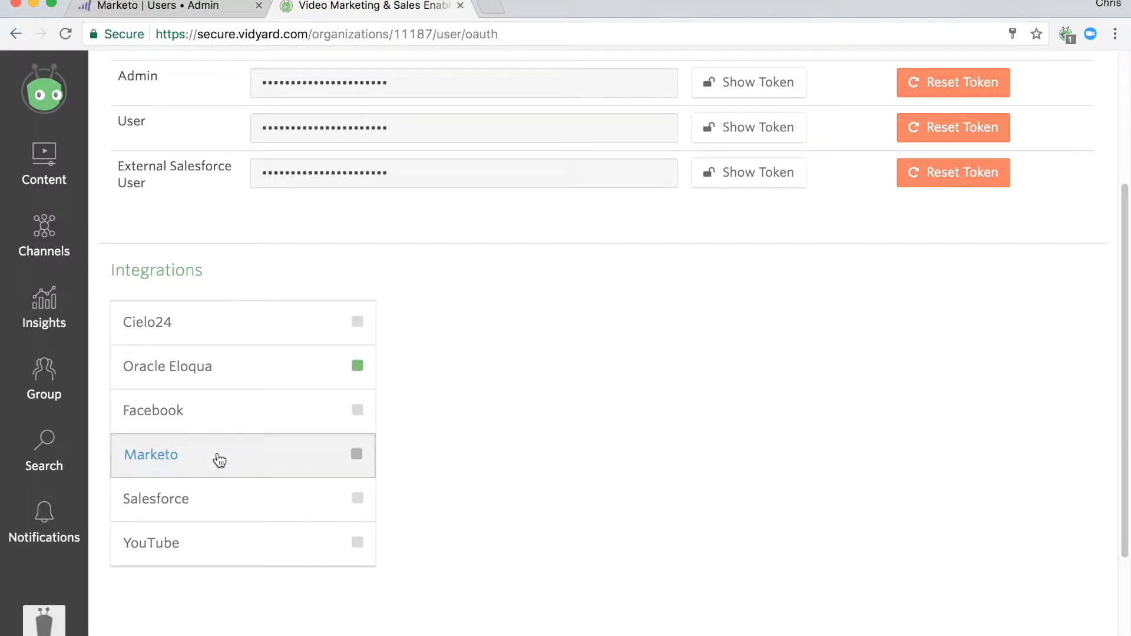
scroll(599, 461, down, 3)
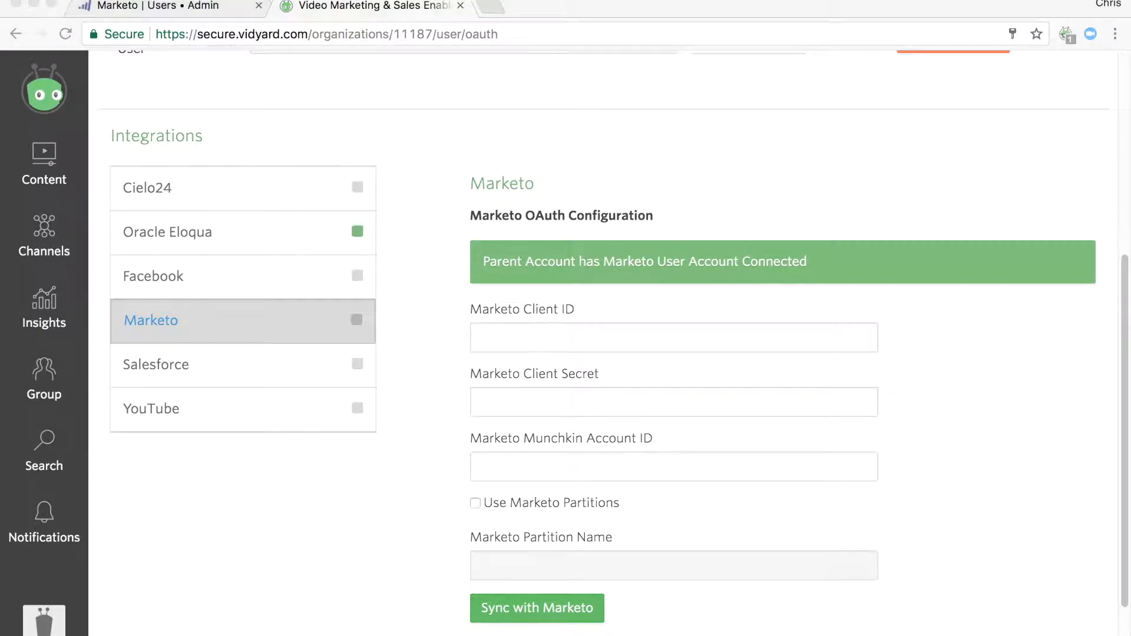
Switch to Marketo and open the details of the Vidyard REST service in LaunchPoint.
click(127, 8)
scroll(142, 321, down, 1)
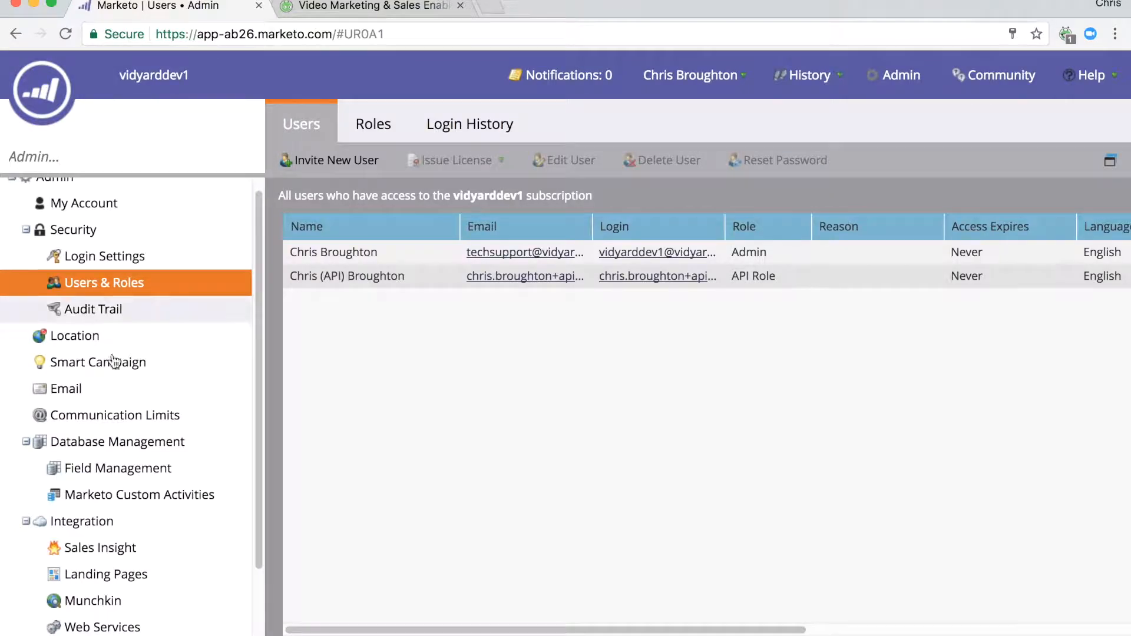
scroll(120, 612, down, 2)
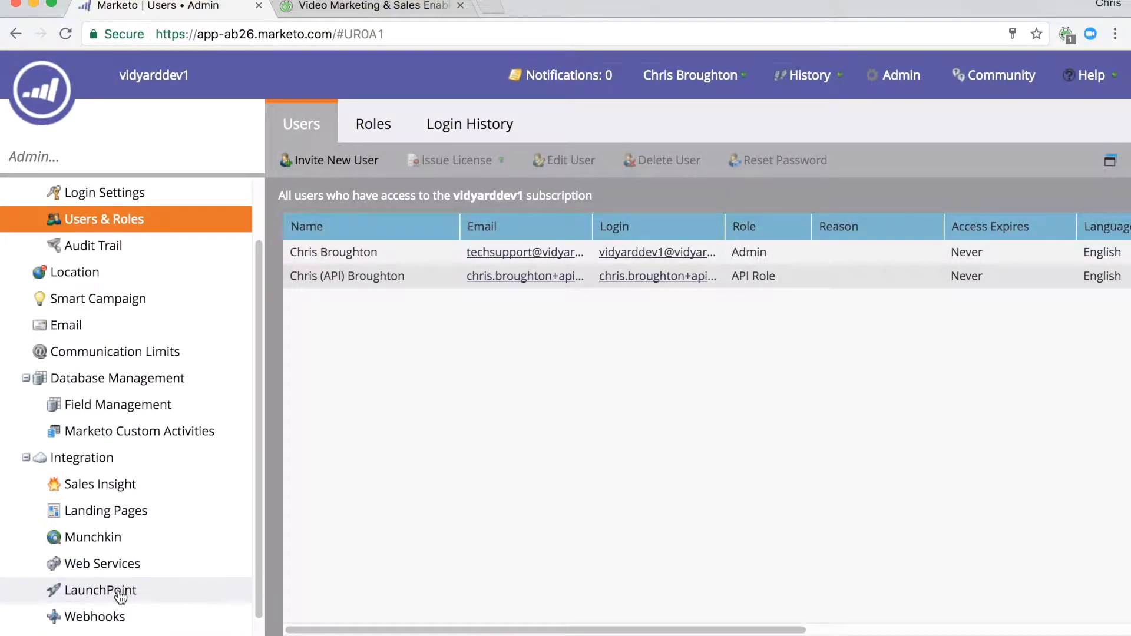
click(120, 592)
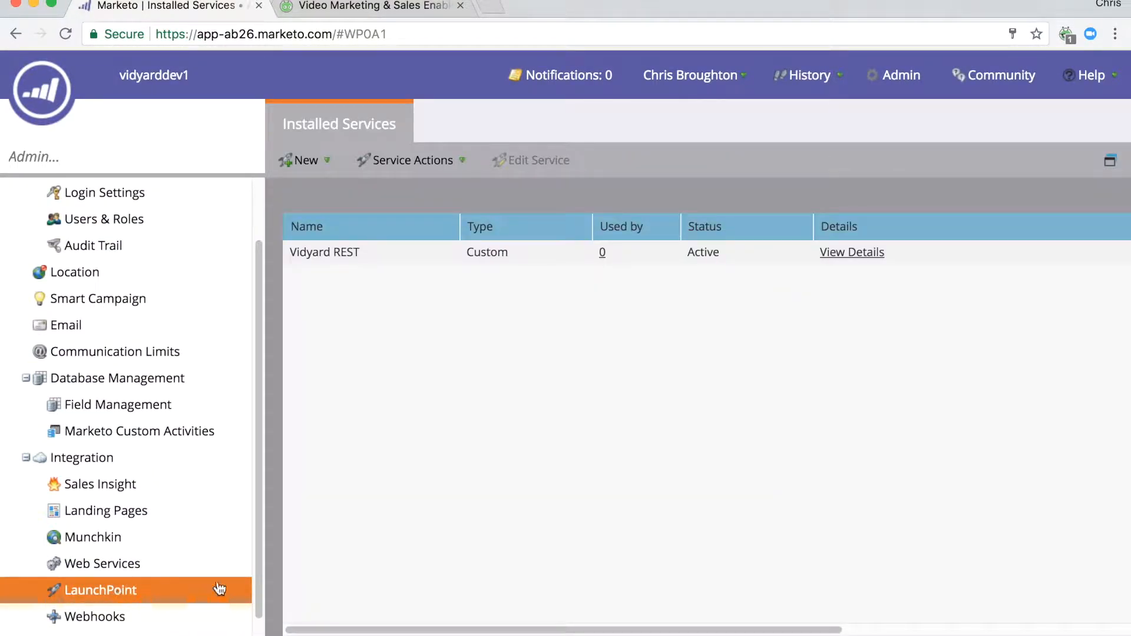
click(847, 257)
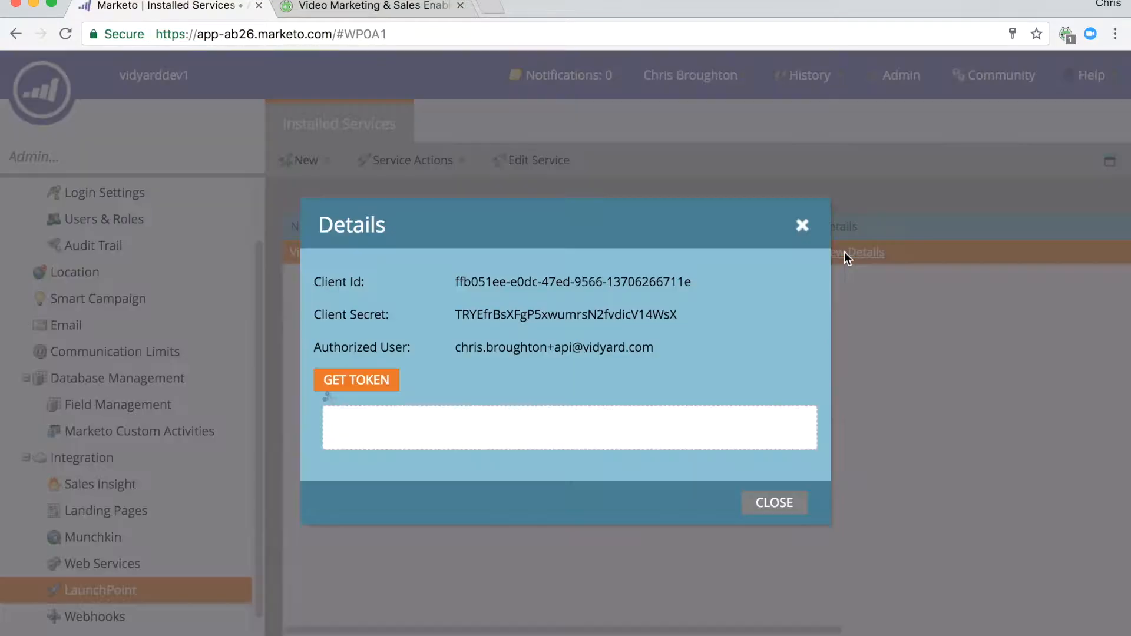
Copy the service's Client Id into the Marketo Client ID field of Vidyard's Marketo integration.
drag(528, 283, 456, 275)
key(super+c)
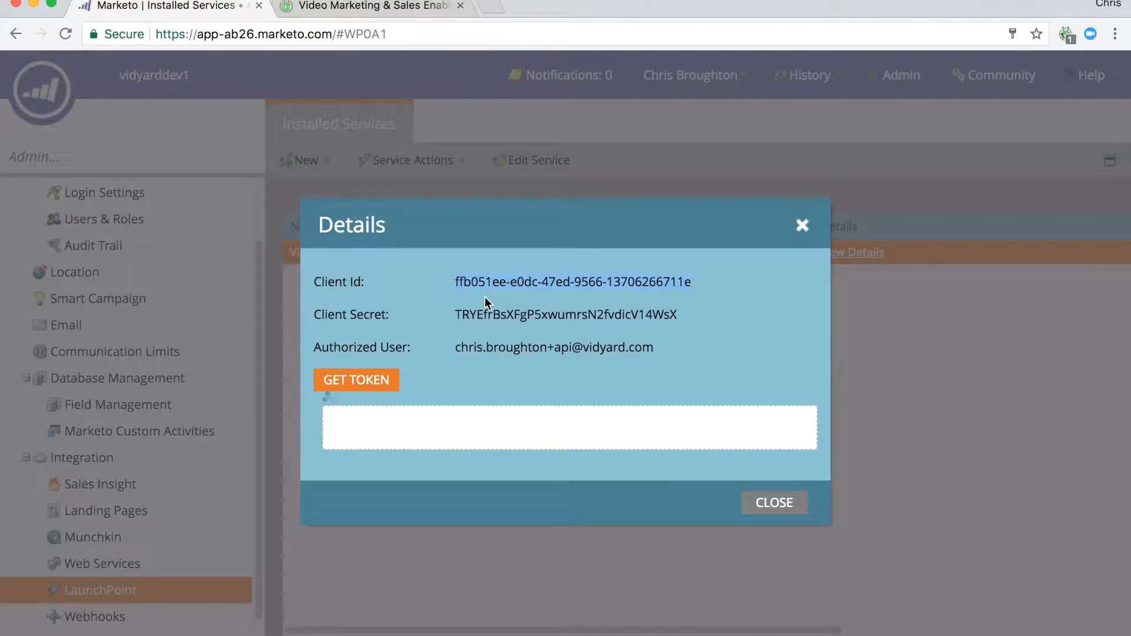
click(376, 11)
click(609, 334)
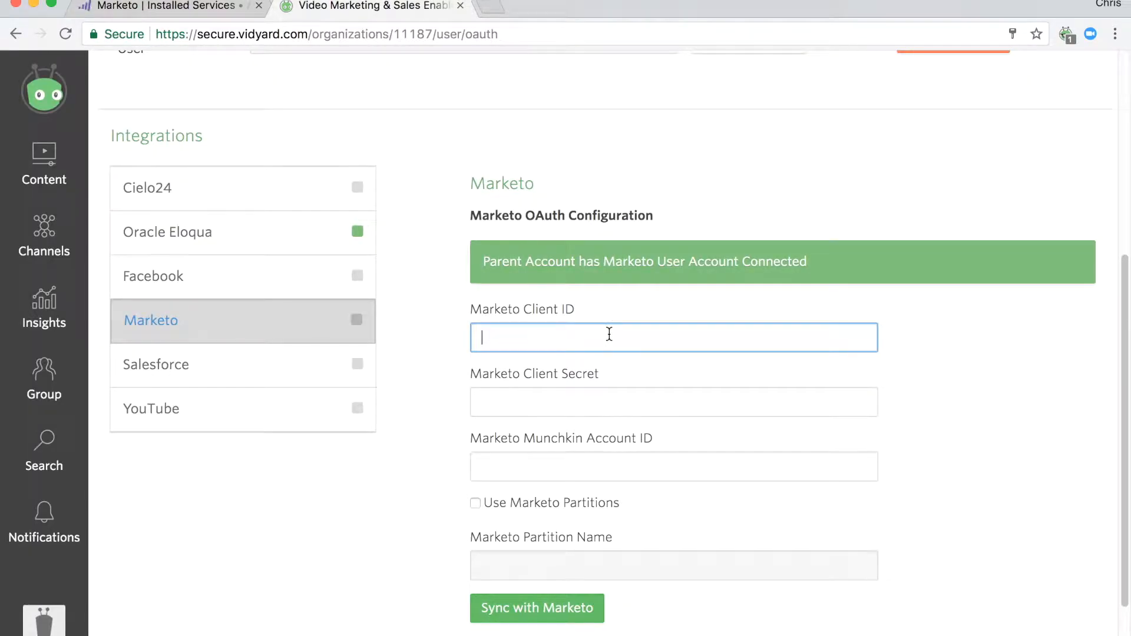
key(super+v)
Copy the service's Client Secret from Marketo into the Marketo Client Secret field in Vidyard.
click(199, 8)
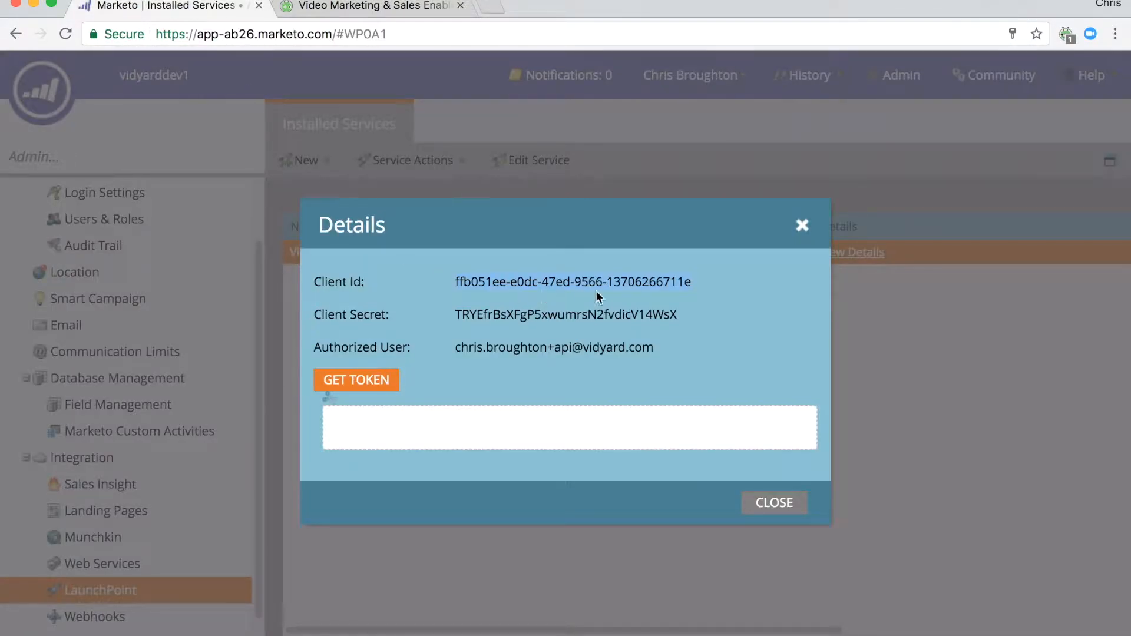
drag(680, 312, 457, 313)
key(super+c)
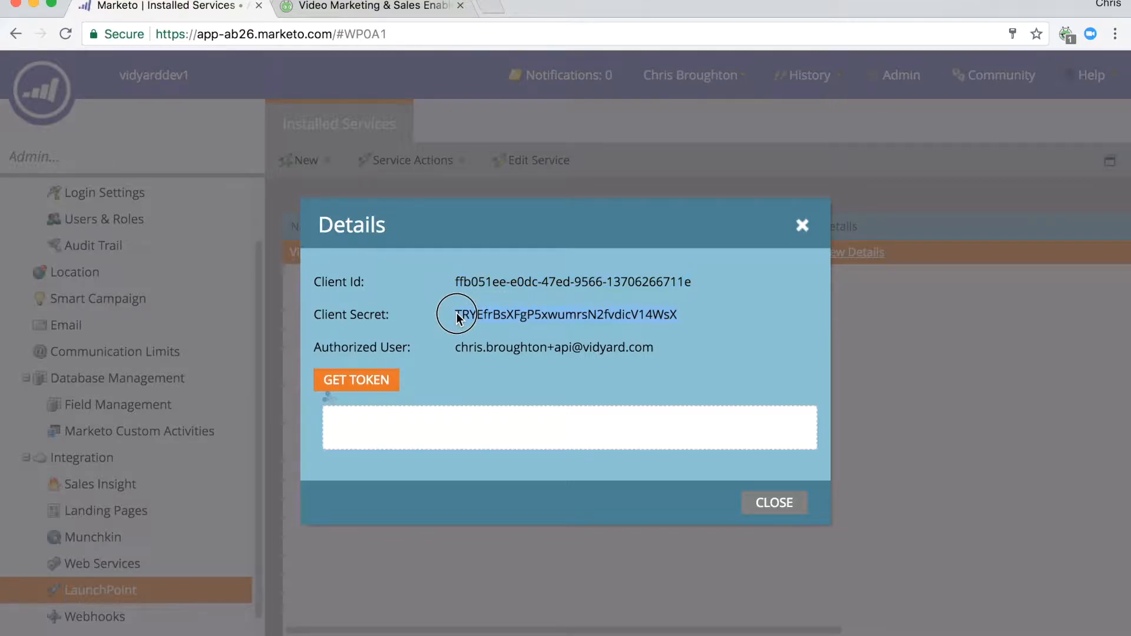
click(375, 17)
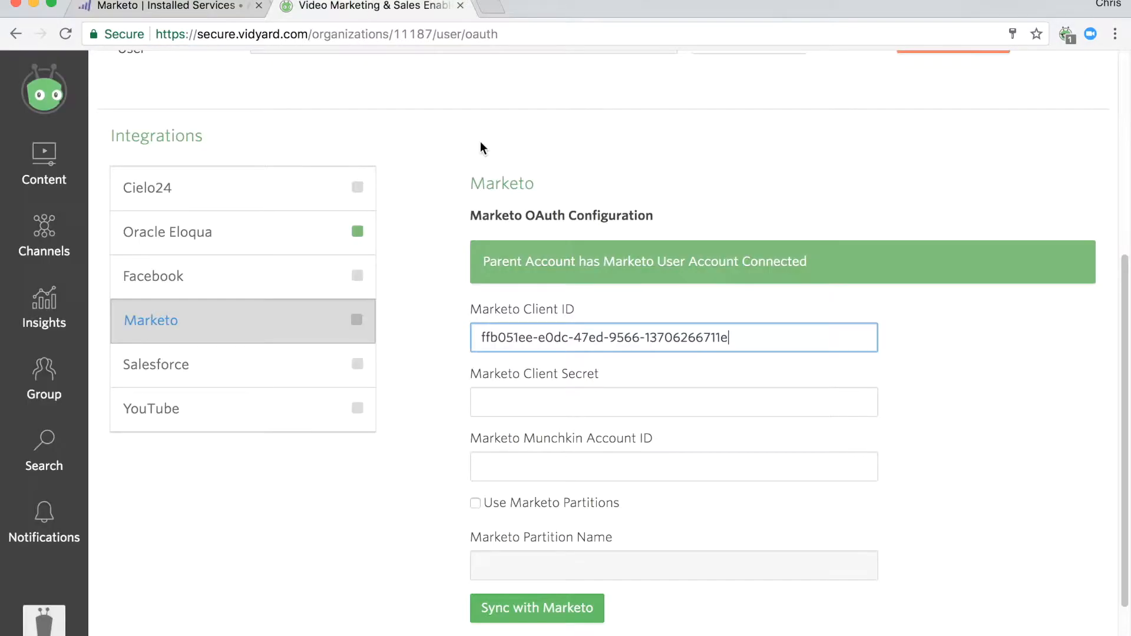
click(578, 390)
key(super+v)
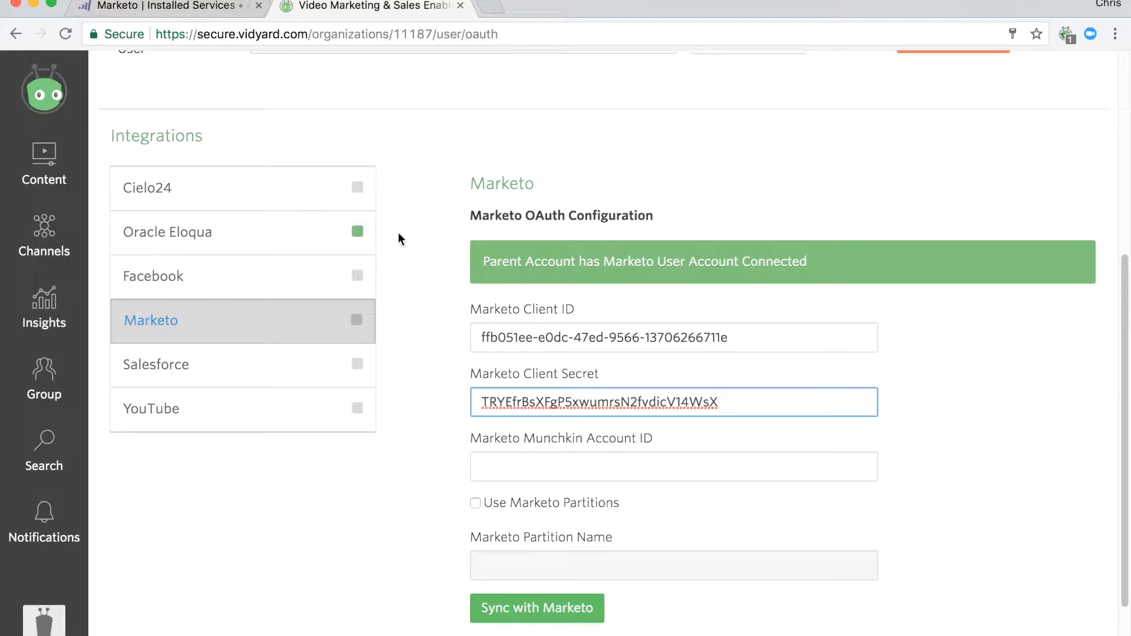
Close the service details and copy the Munchkin Account ID from Marketo's Munchkin page into Vidyard's Marketo Munchkin Account ID field.
click(215, 7)
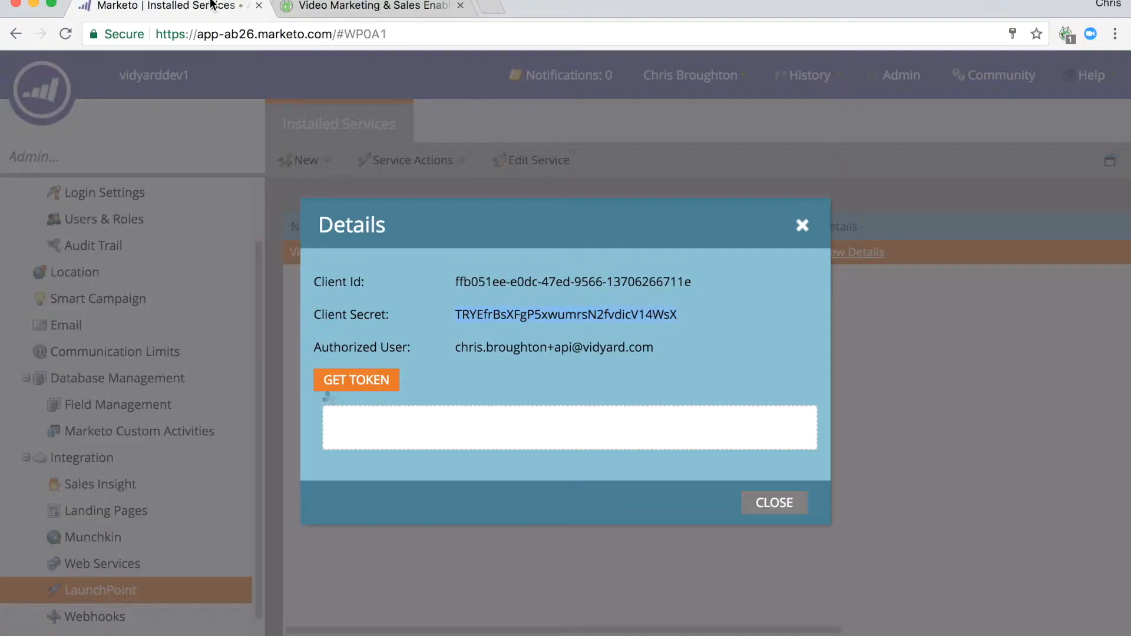
click(766, 503)
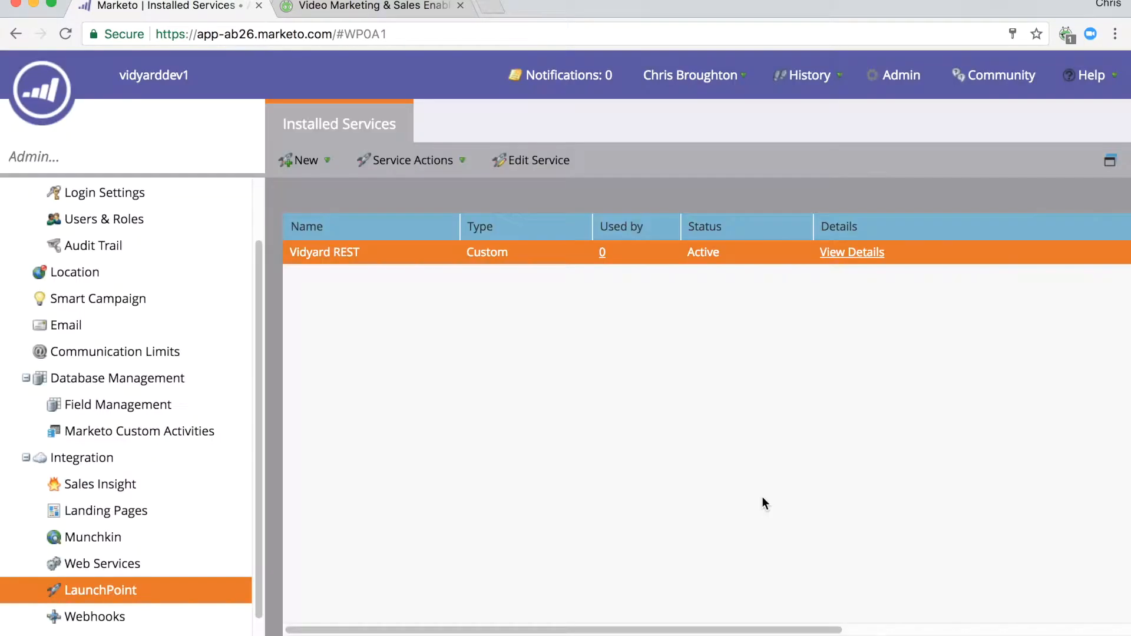
click(87, 539)
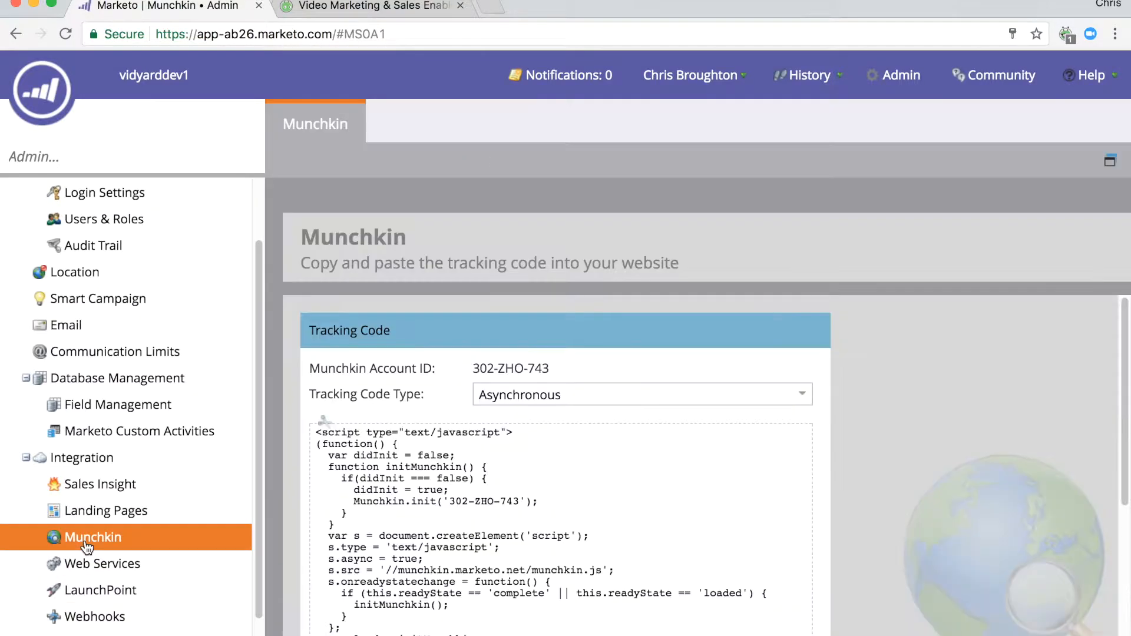
drag(549, 368, 475, 367)
key(super+c)
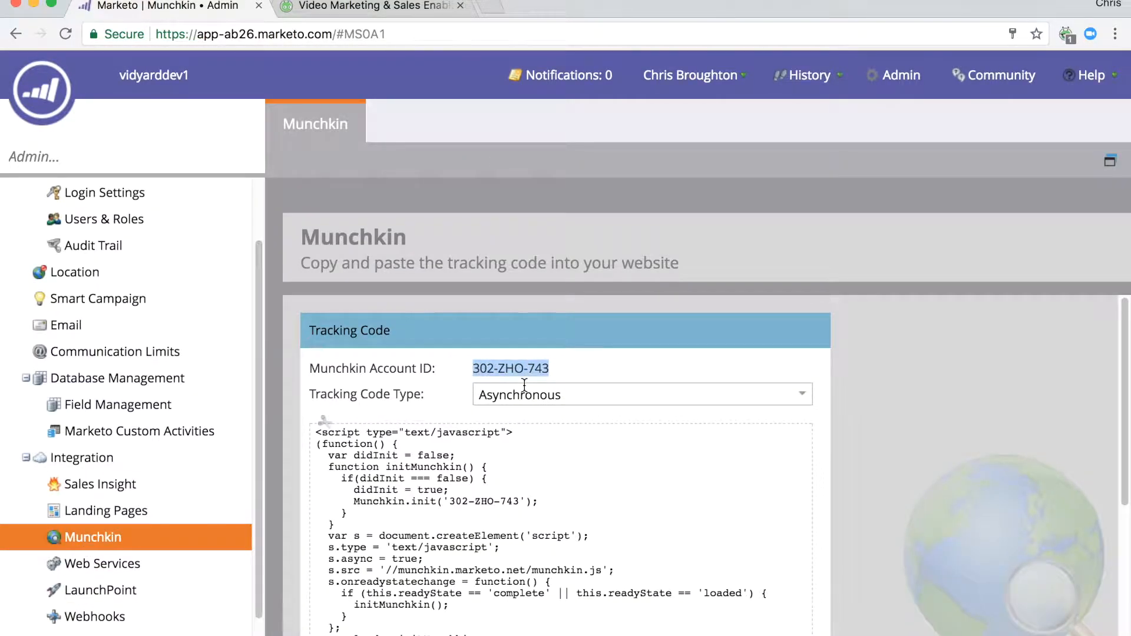
click(412, 7)
click(577, 458)
key(super+v)
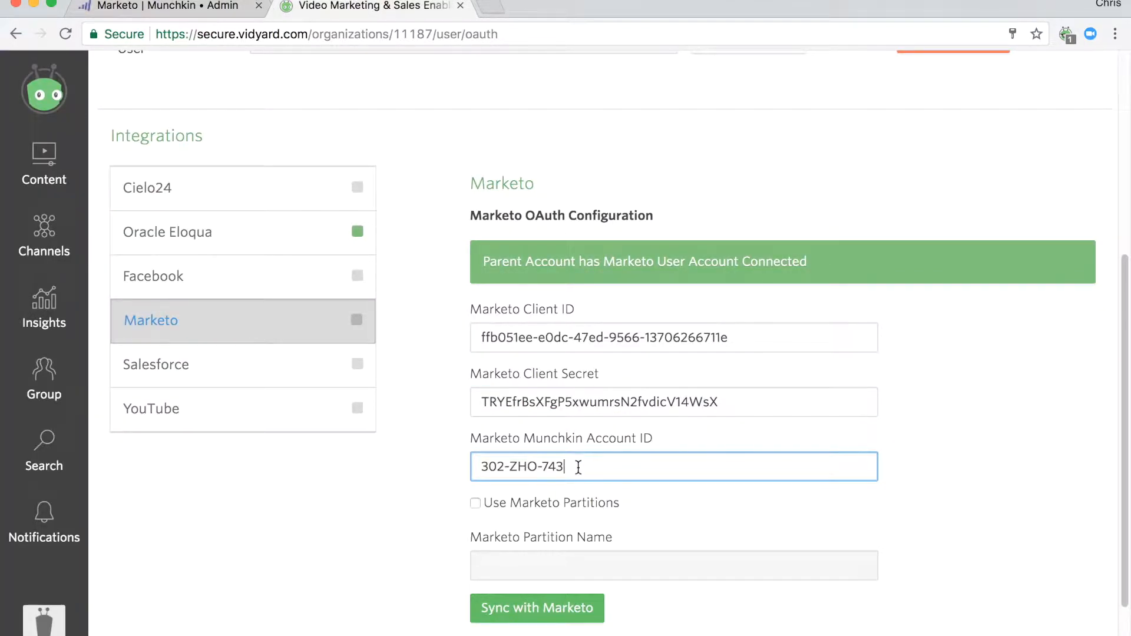
Sync the Vidyard account with Marketo using the entered credentials.
click(541, 618)
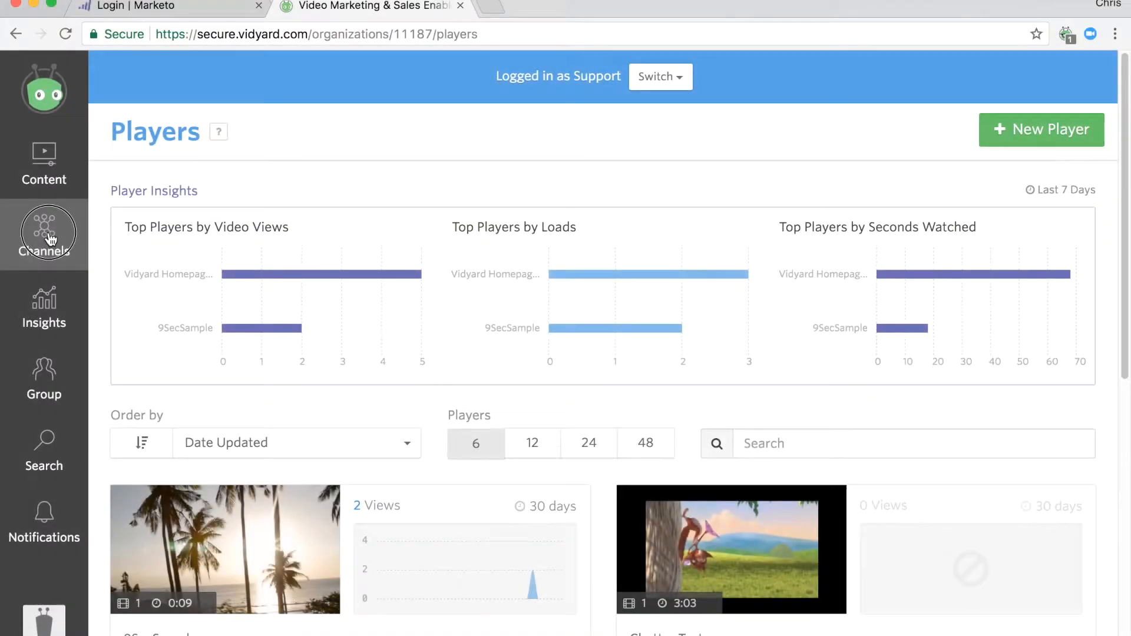
Open the sharing page's integration settings and examine the Marketo Munchkin ID.
click(51, 239)
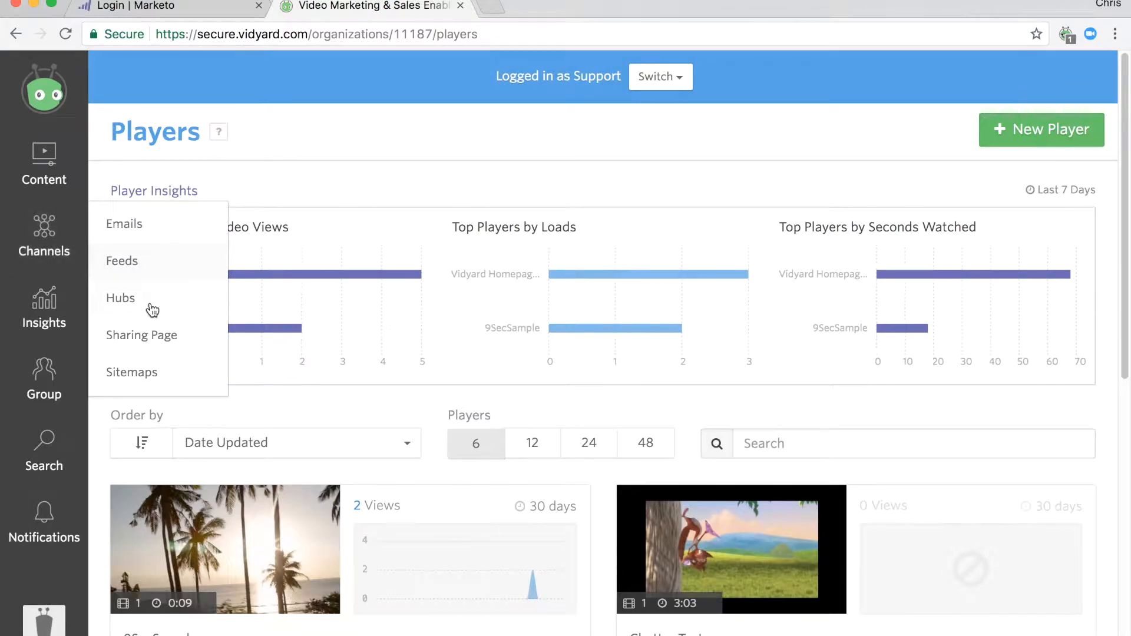
click(146, 351)
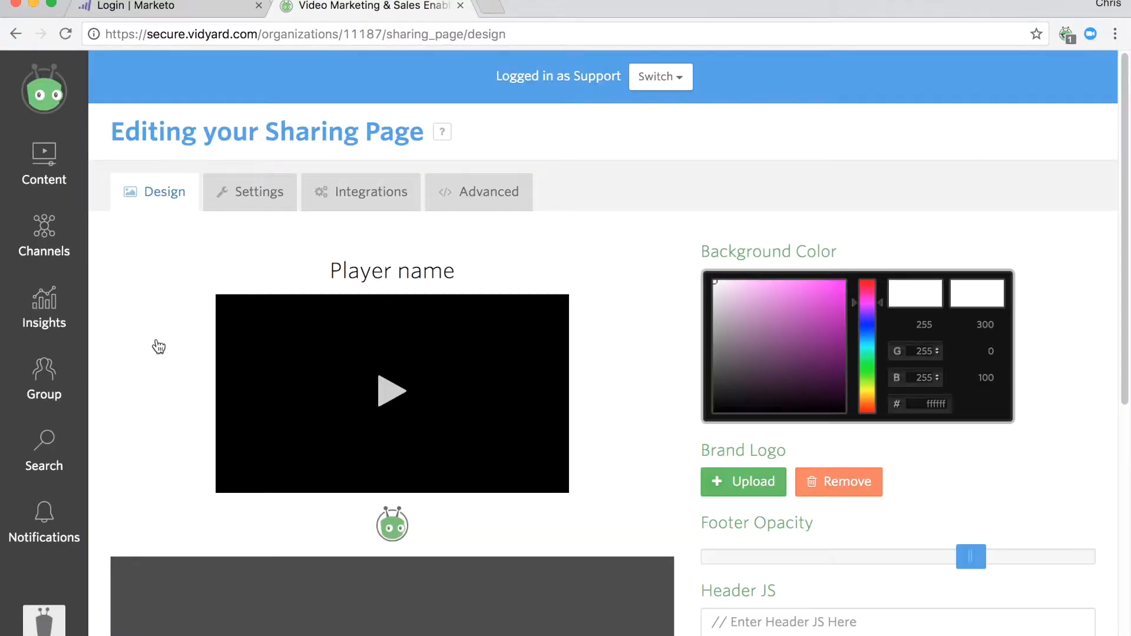
click(355, 206)
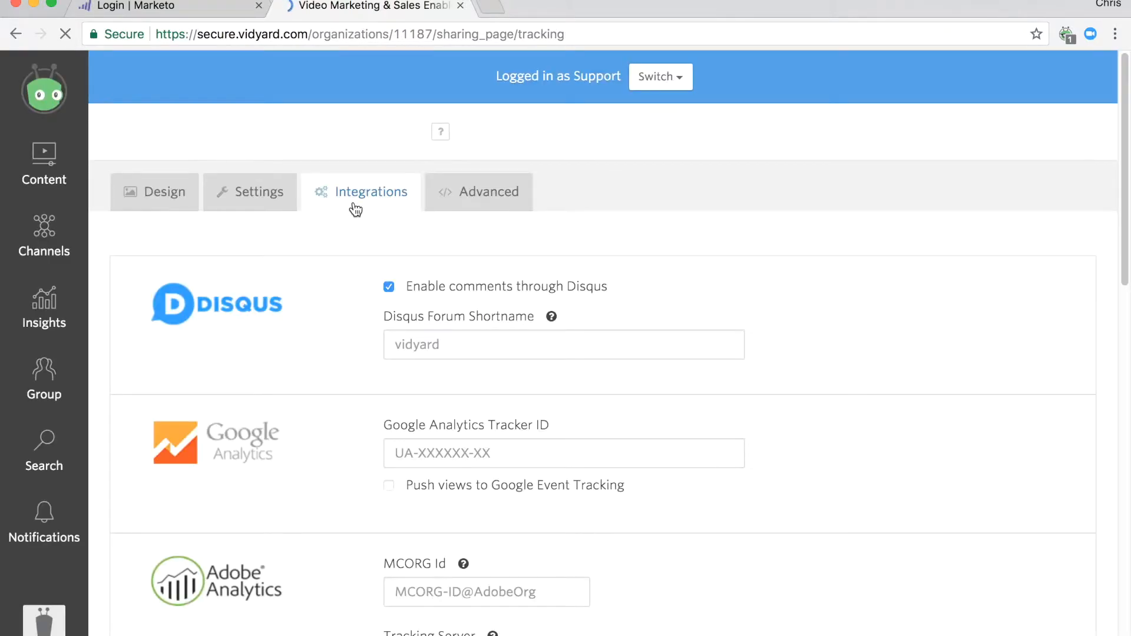
scroll(364, 306, down, 5)
scroll(364, 307, down, 7)
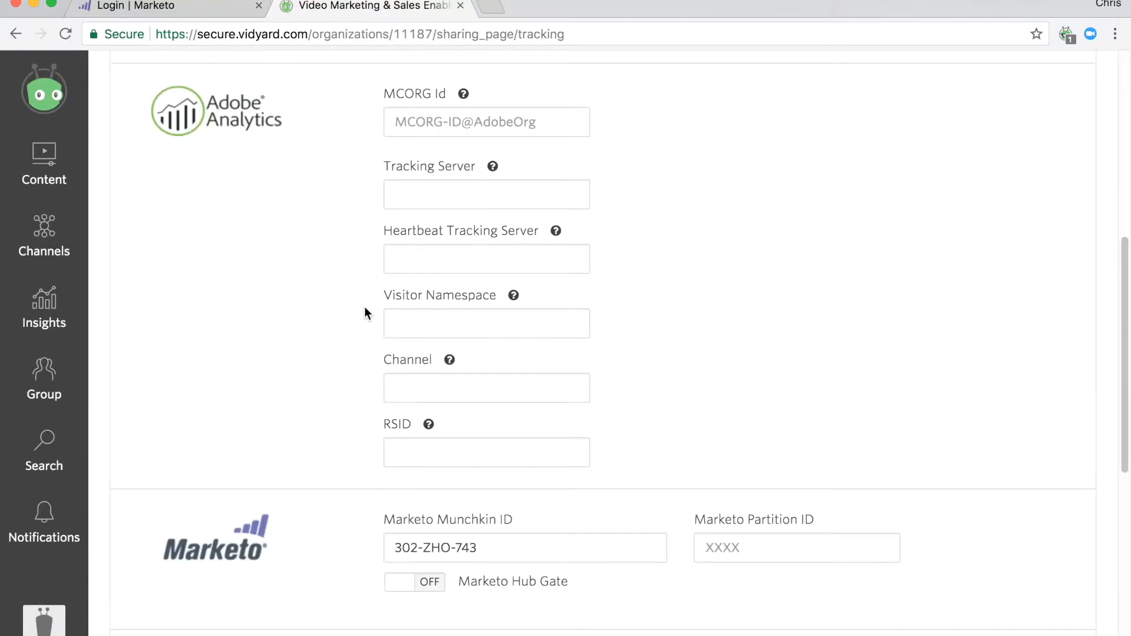
click(487, 331)
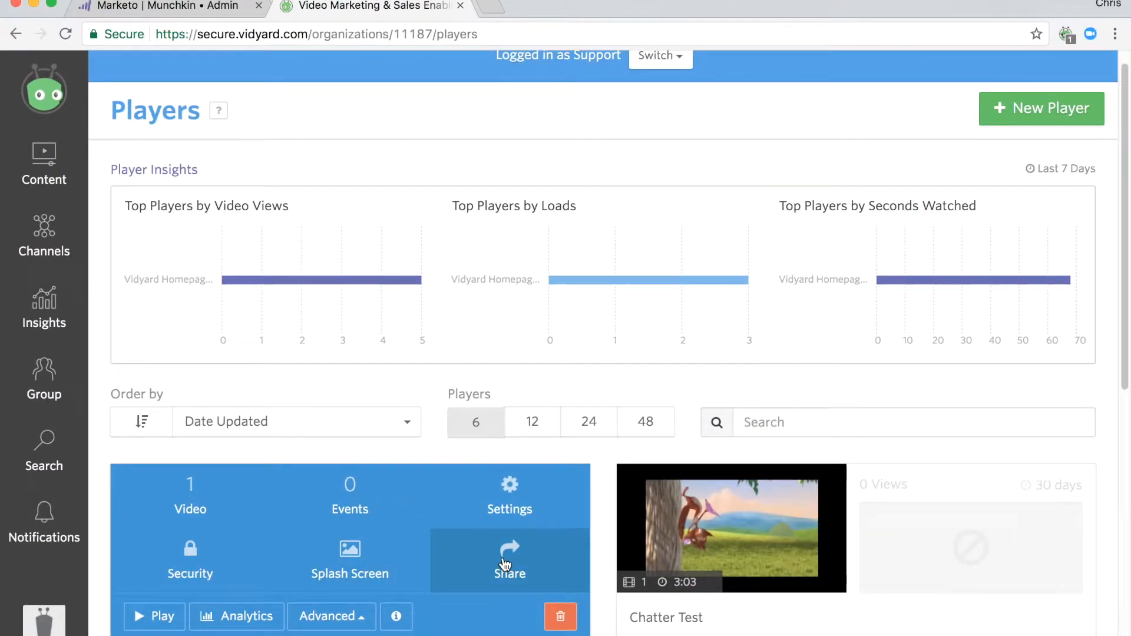
Open the 9SecSample player's sharing options and copy its Sharing Page URL.
click(504, 564)
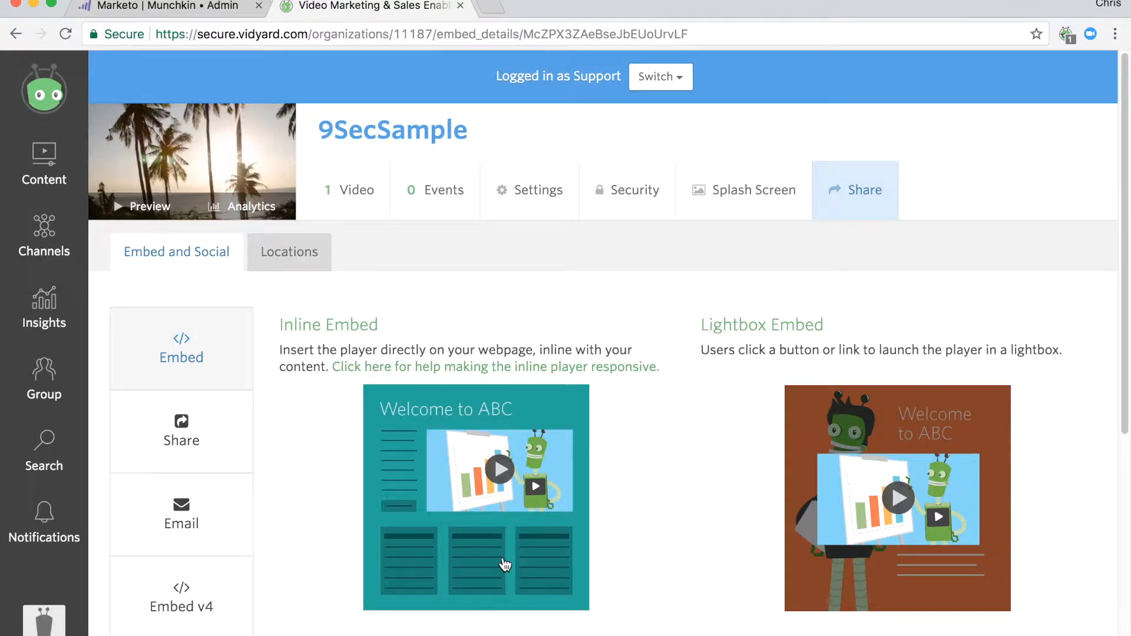
scroll(245, 422, down, 2)
click(215, 374)
click(487, 598)
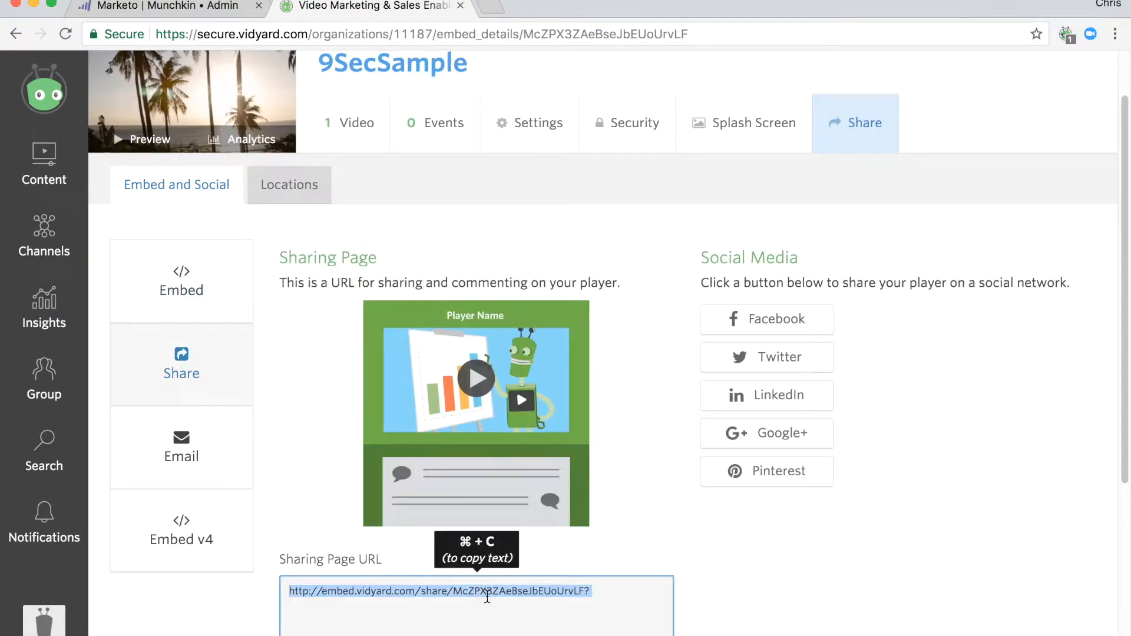
right_click(488, 598)
click(530, 491)
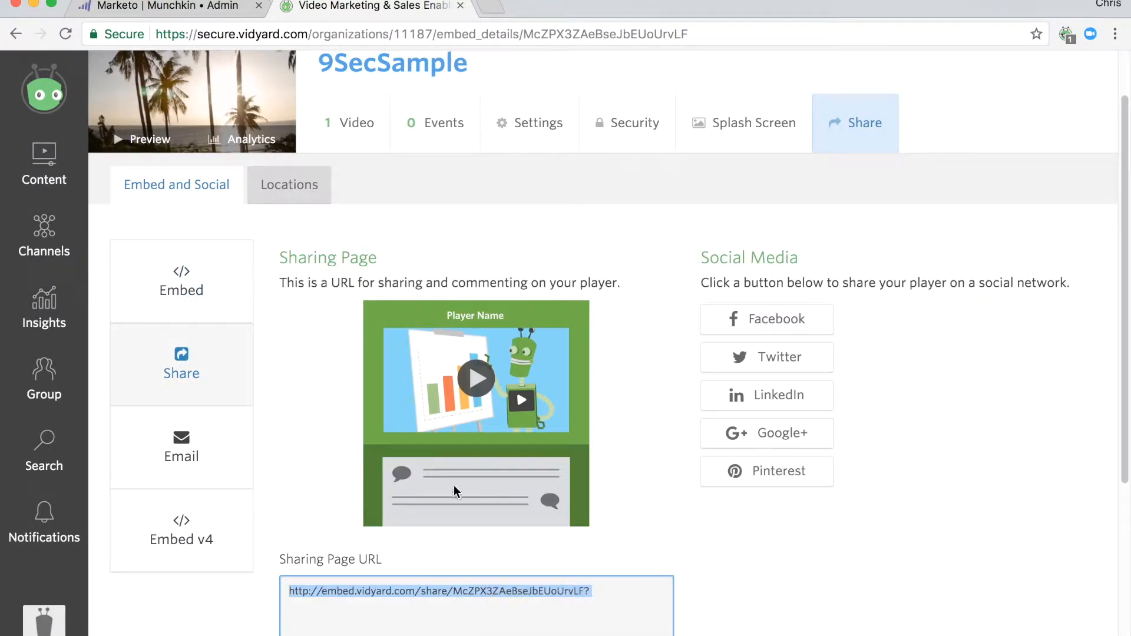
Load the copied sharing page URL in an incognito window, appending a vyemail parameter set to the test contact's e-mail.
key(super+shift+n)
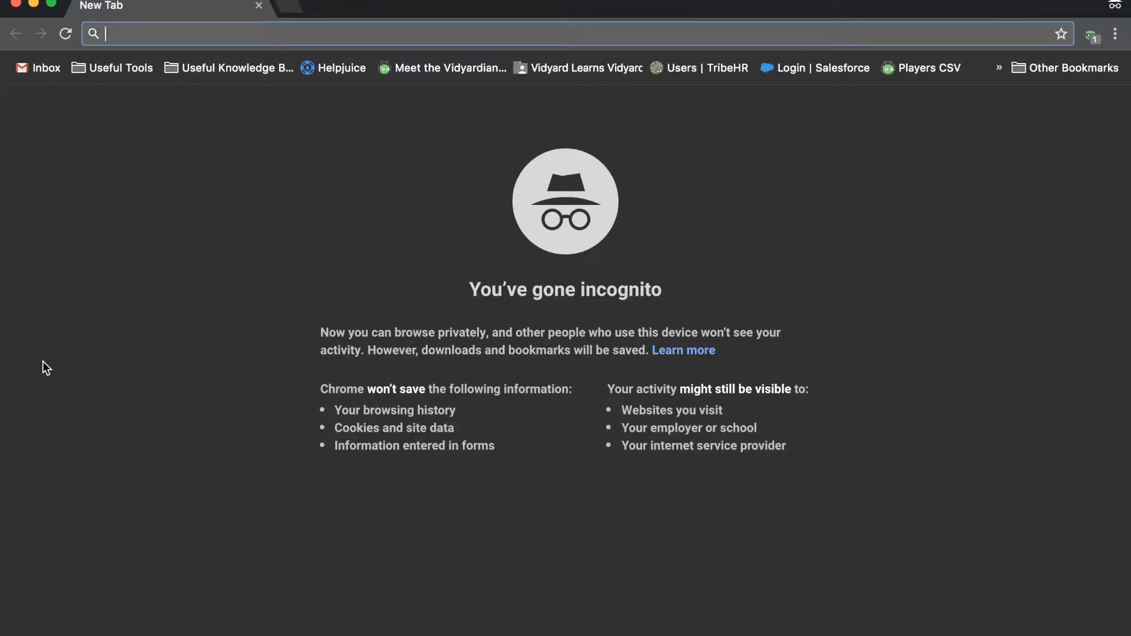
key(super+v)
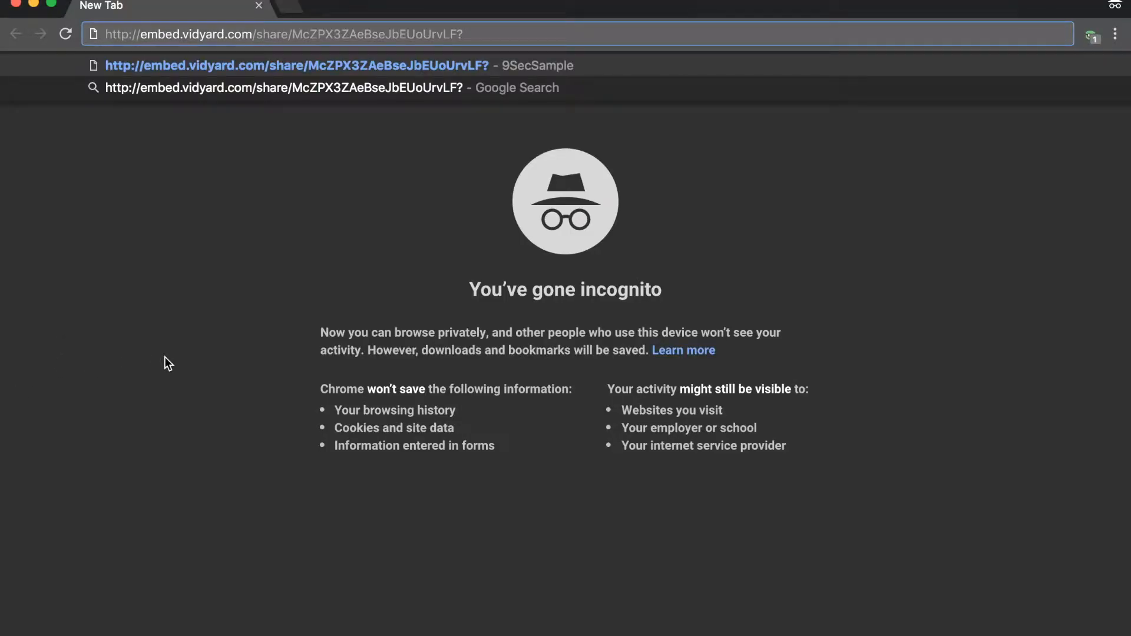
text(vye)
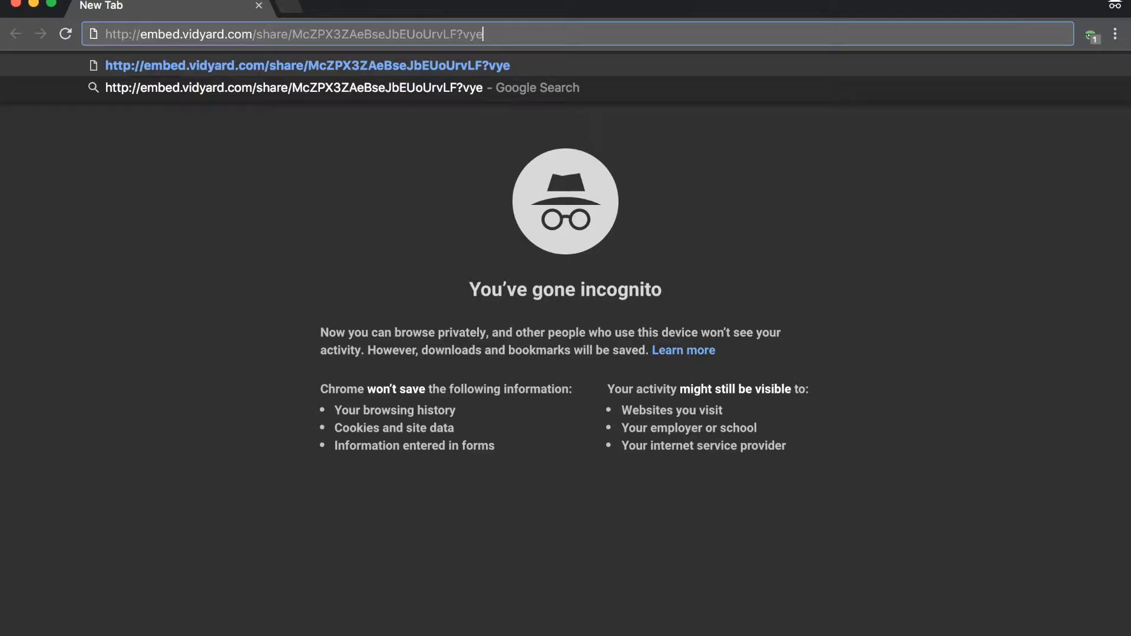
text(mail=)
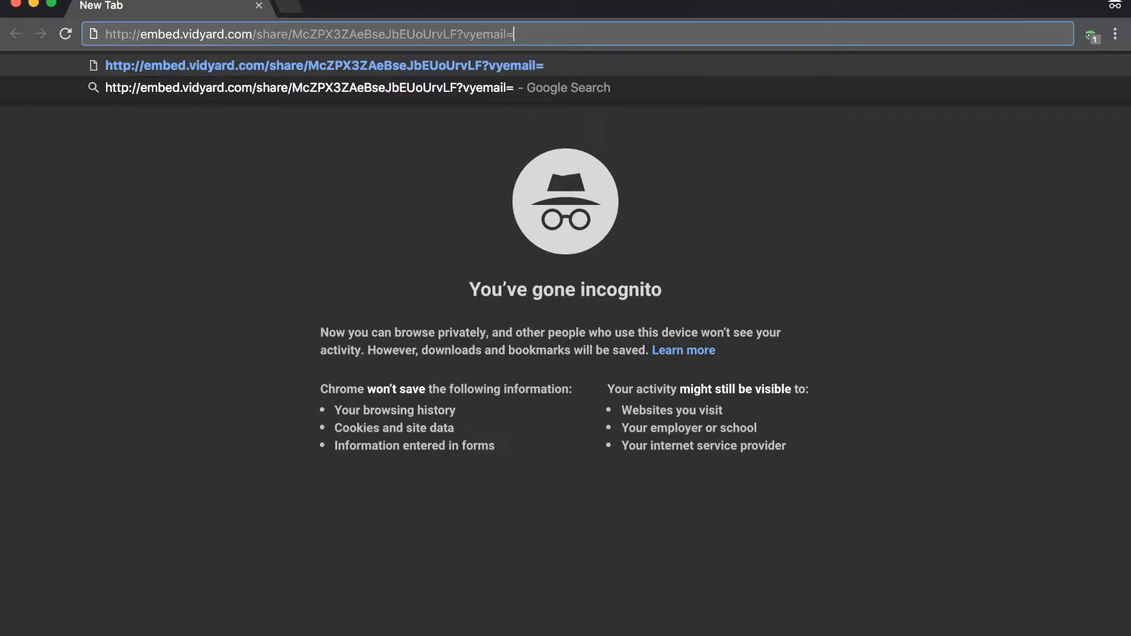
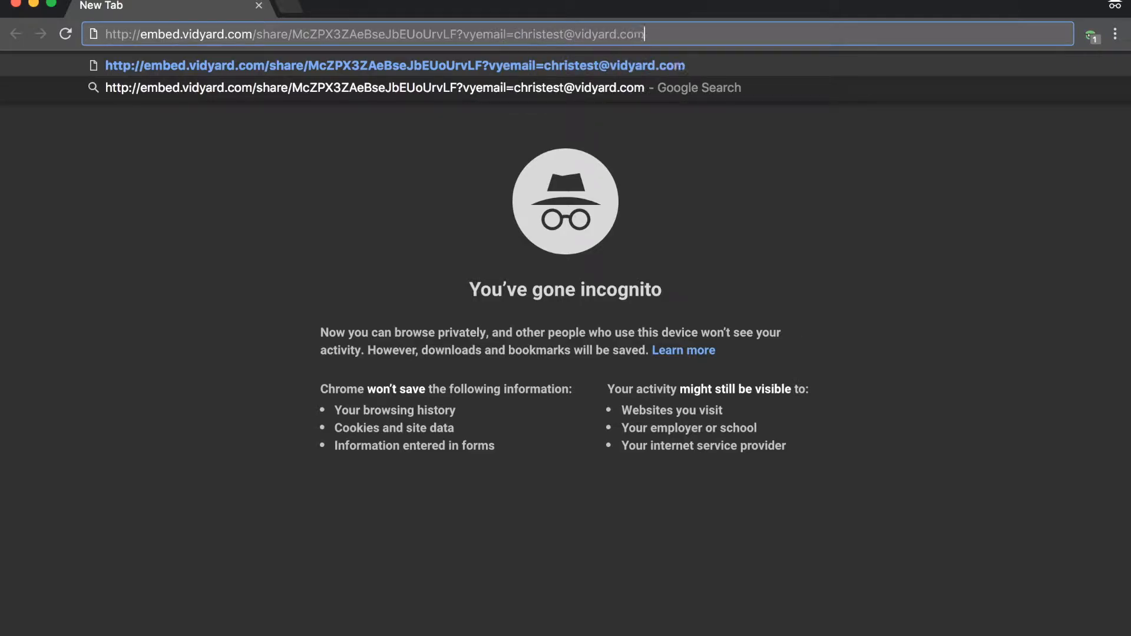
key(Return)
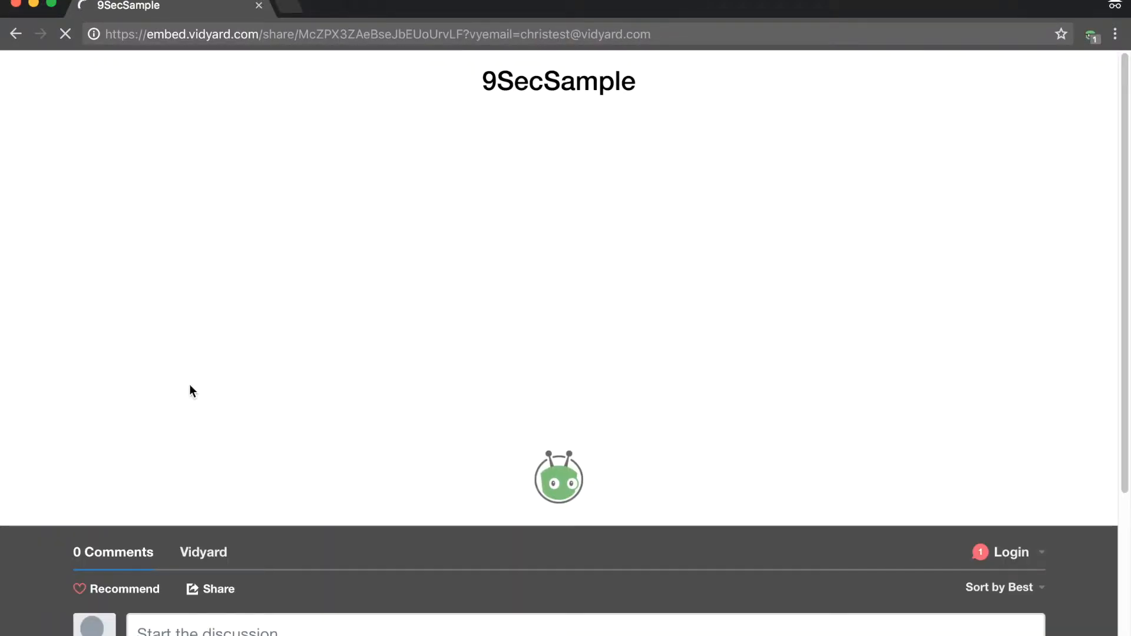
Play the 9SecSample video on its sharing page and close the incognito window.
click(569, 288)
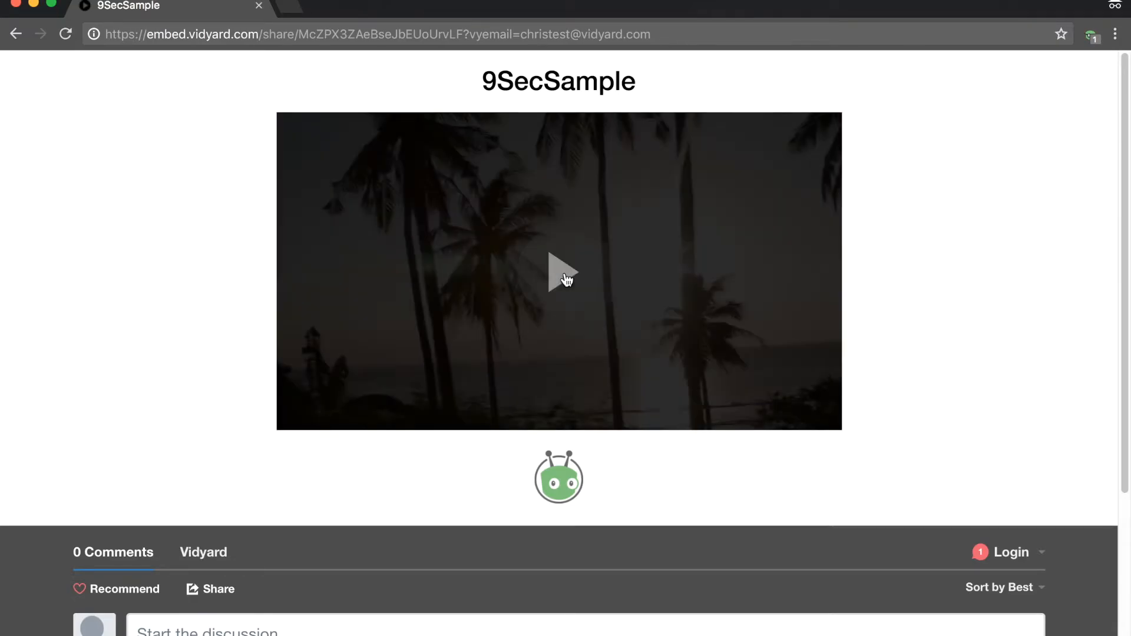
click(16, 5)
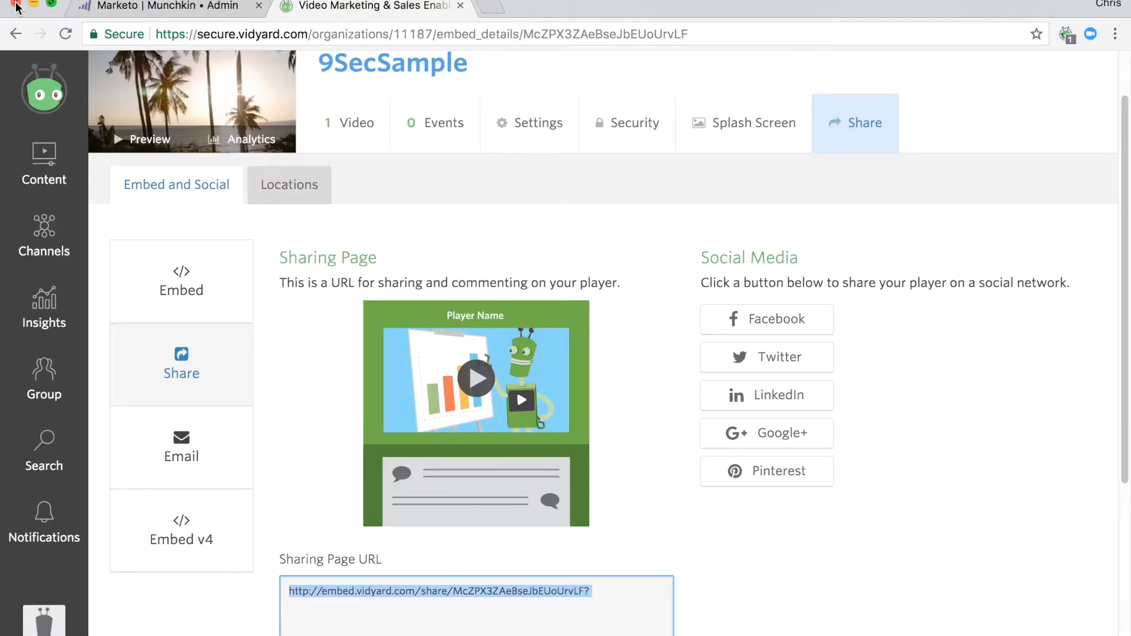
Open Vidyard's player insights and examine the Individual Viewers engagement for the test view.
click(44, 301)
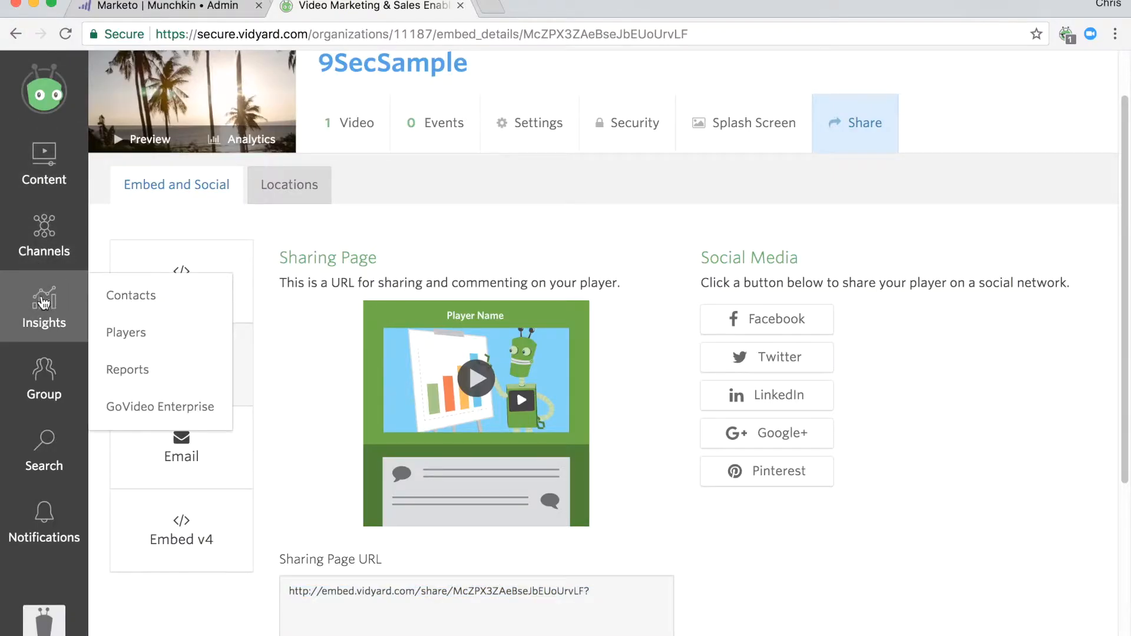
click(204, 333)
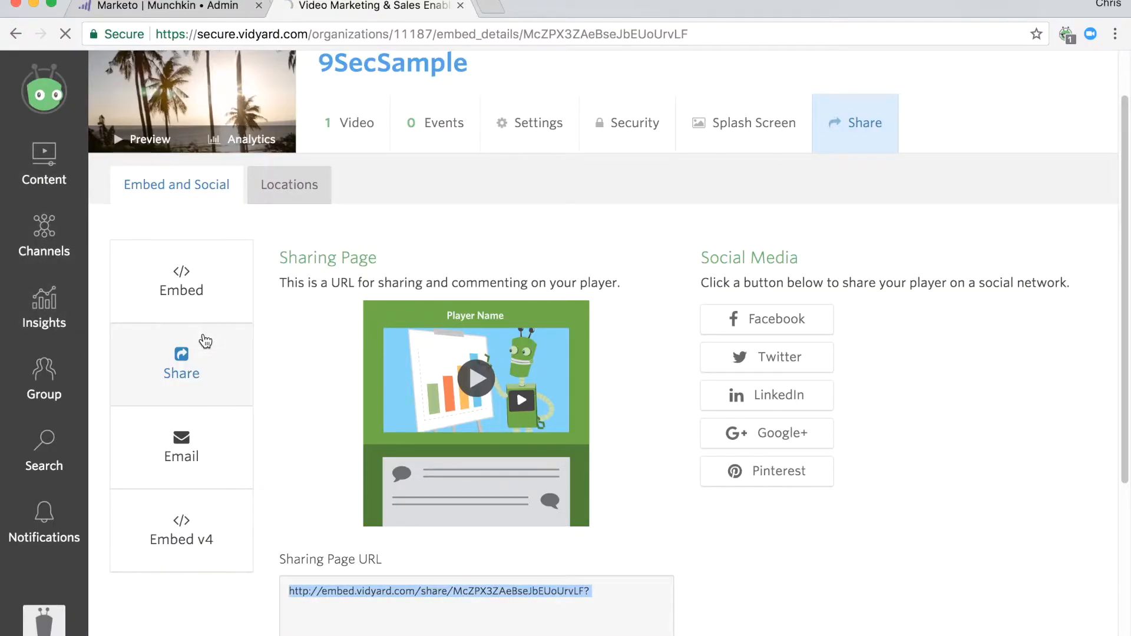
scroll(431, 316, down, 10)
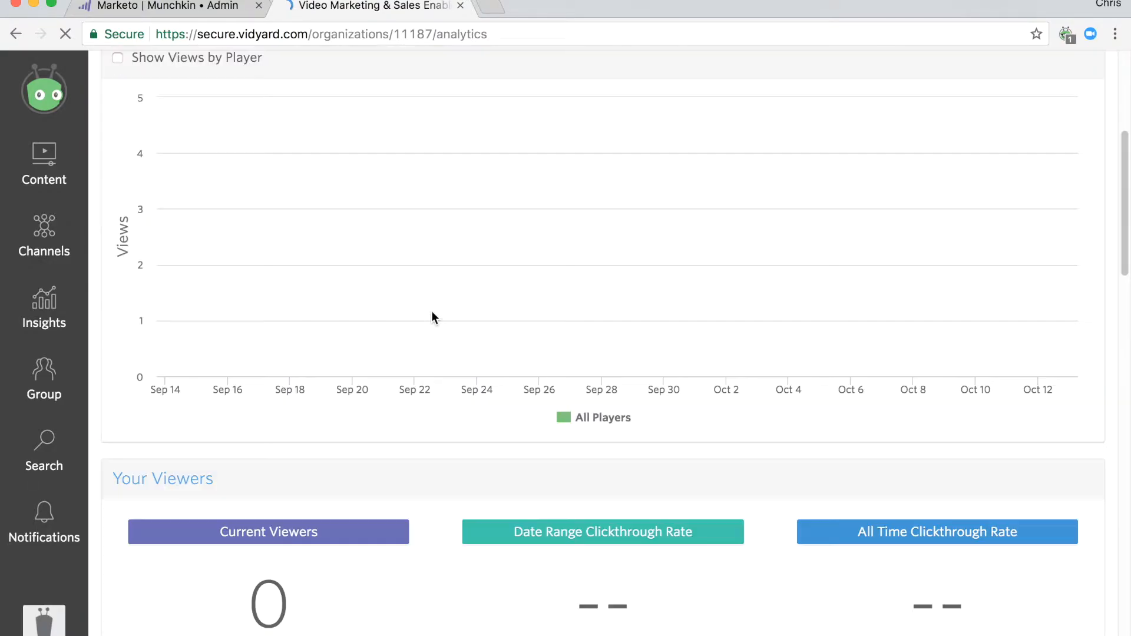
scroll(431, 309, down, 3)
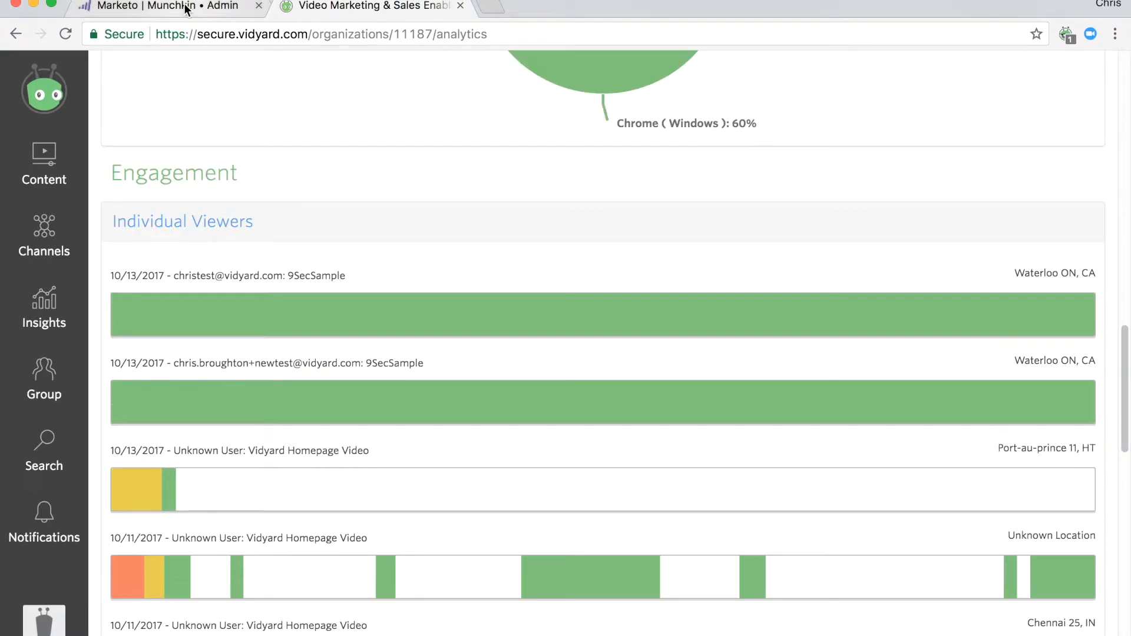
Switch to Marketo and search the lead database for the test contact by name.
click(183, 7)
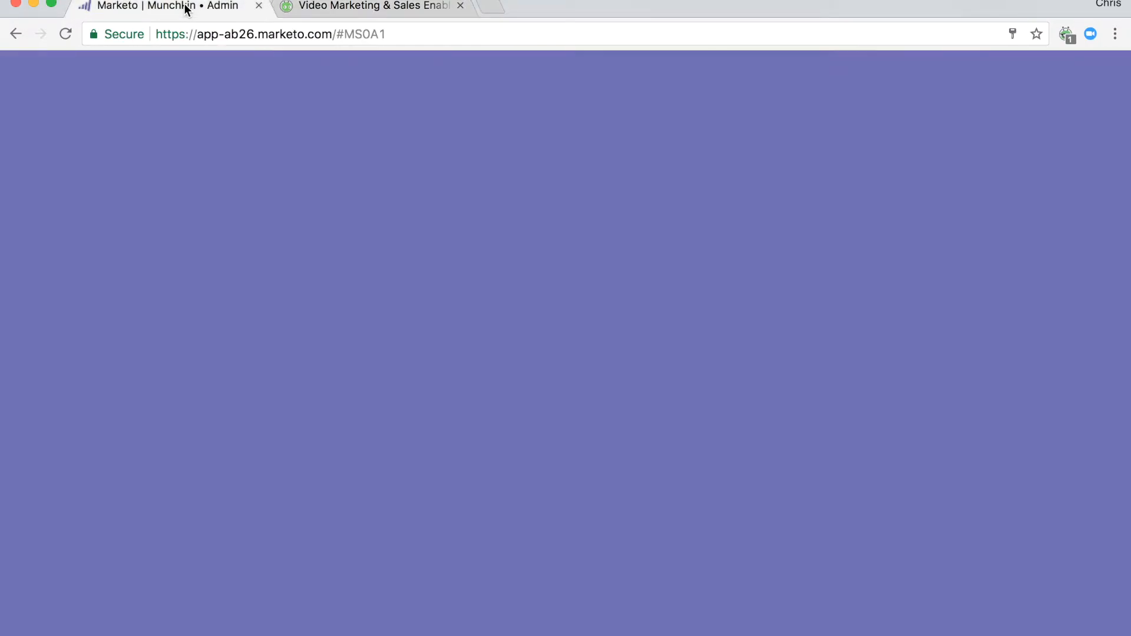
click(43, 94)
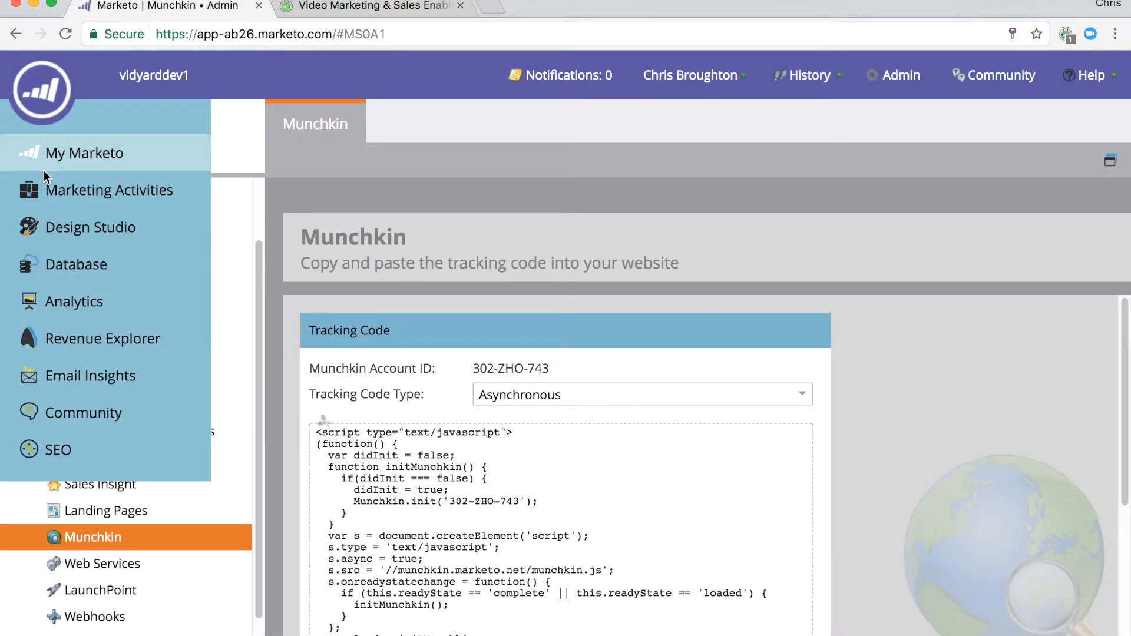
click(58, 264)
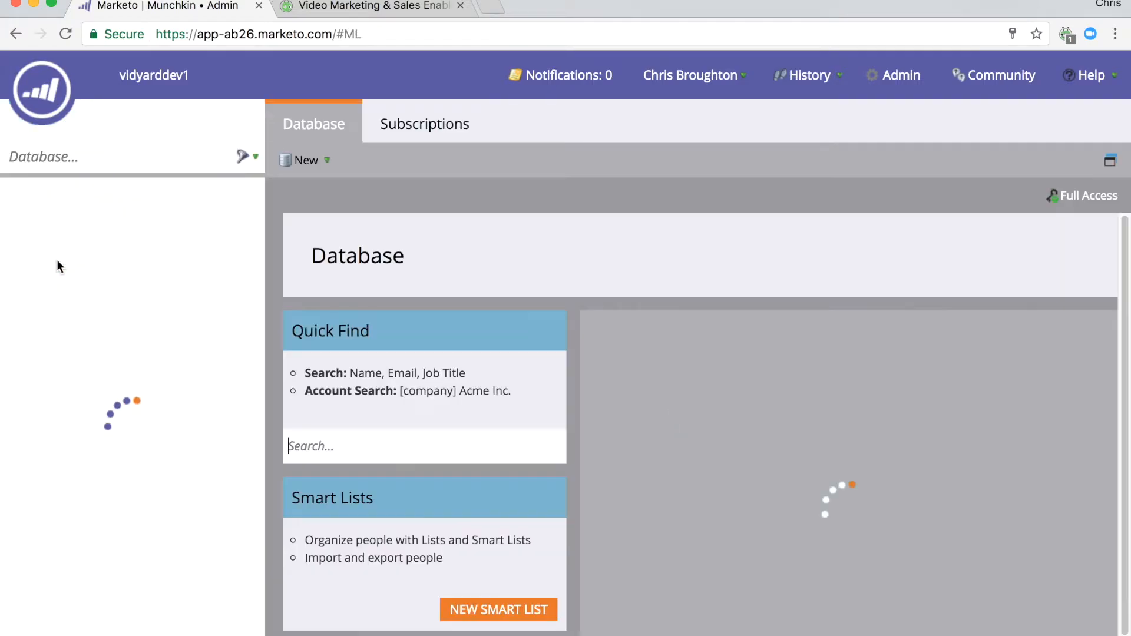
text(chris)
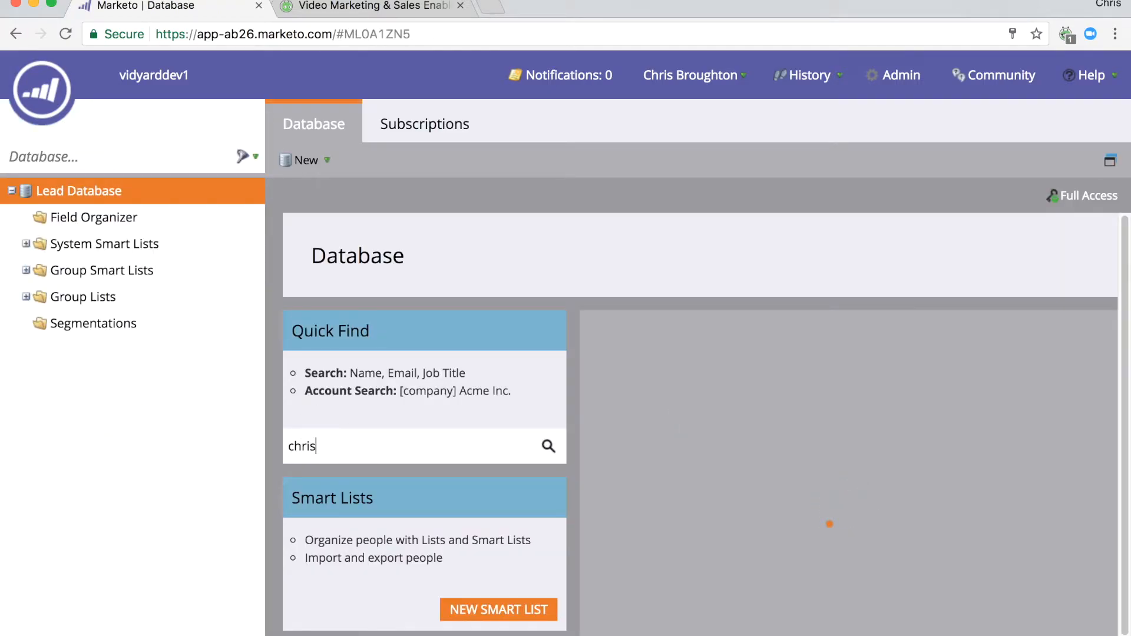
key(Return)
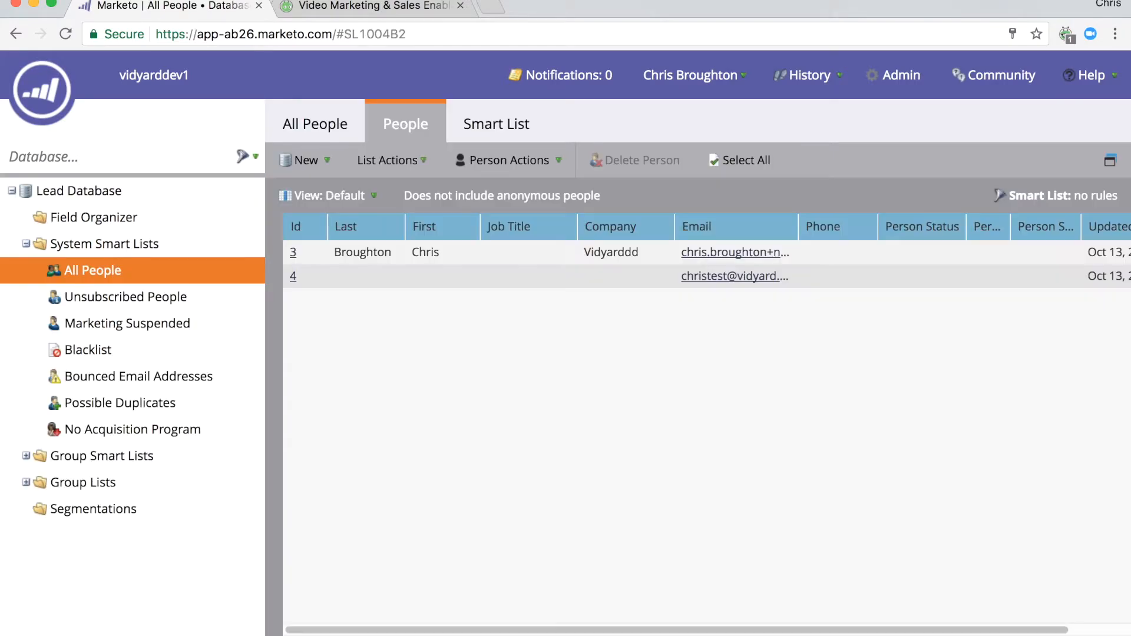
Widen the Email column in the people list and open the activity log of the test contact with Id 4.
drag(799, 226, 897, 235)
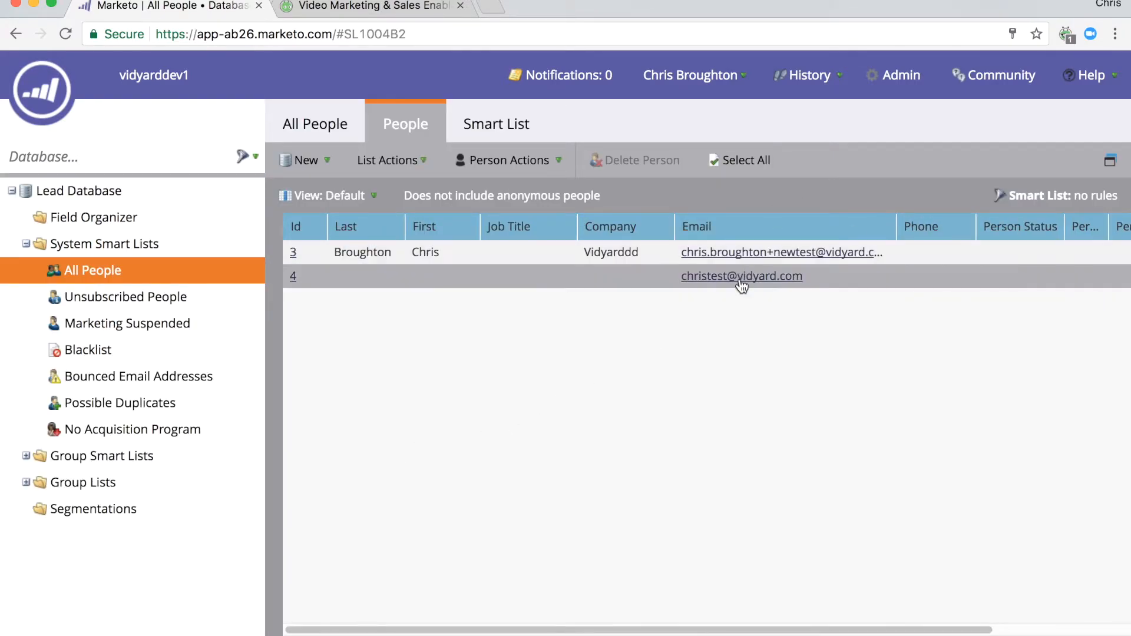
click(290, 275)
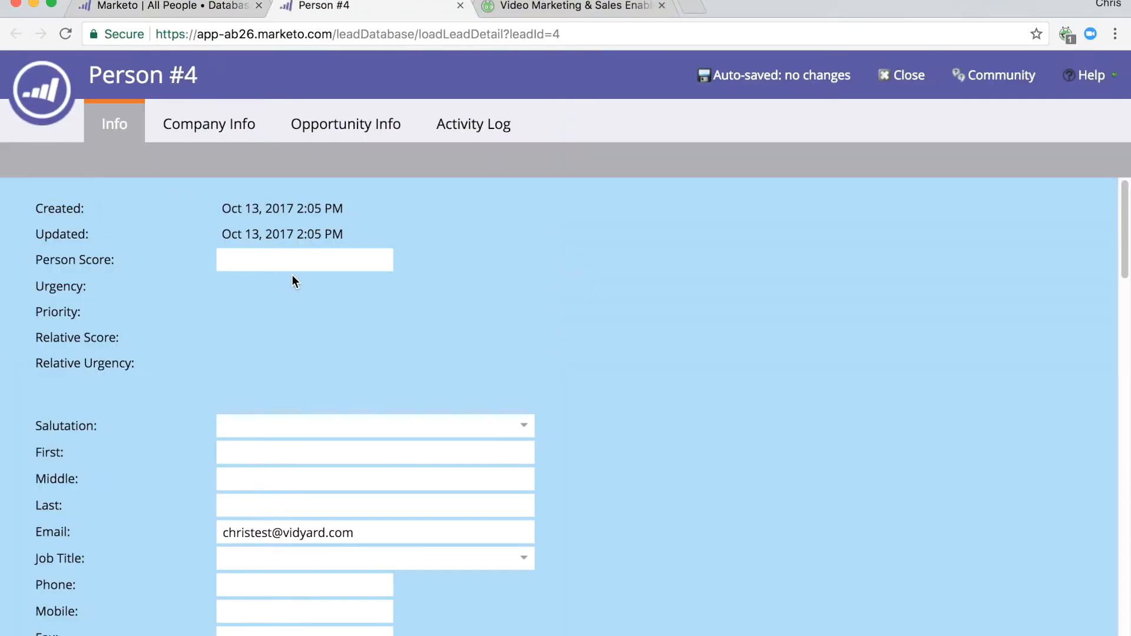
click(470, 127)
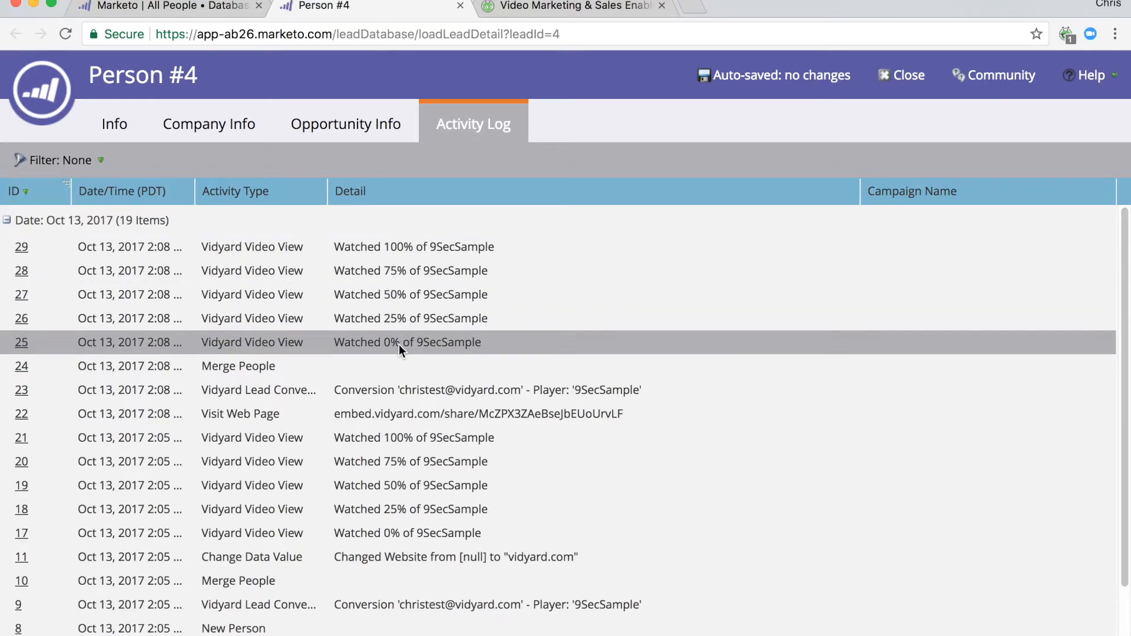
Examine the details of the latest "Watched 100% of 9SecSample" Vidyard Video View activity and close them.
click(22, 246)
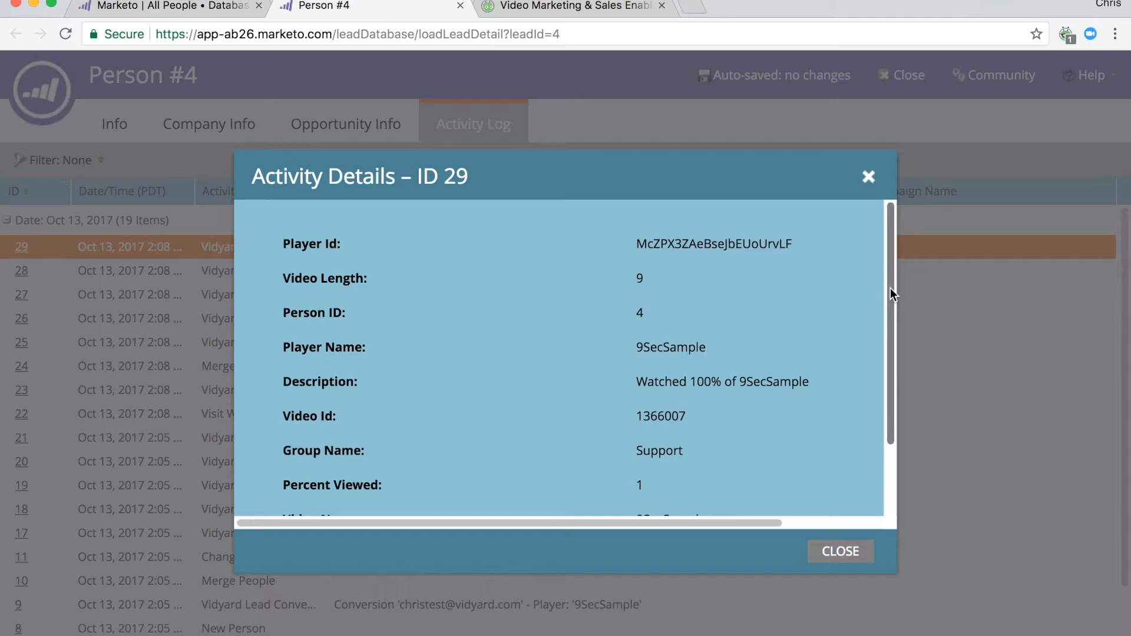
drag(889, 288, 886, 364)
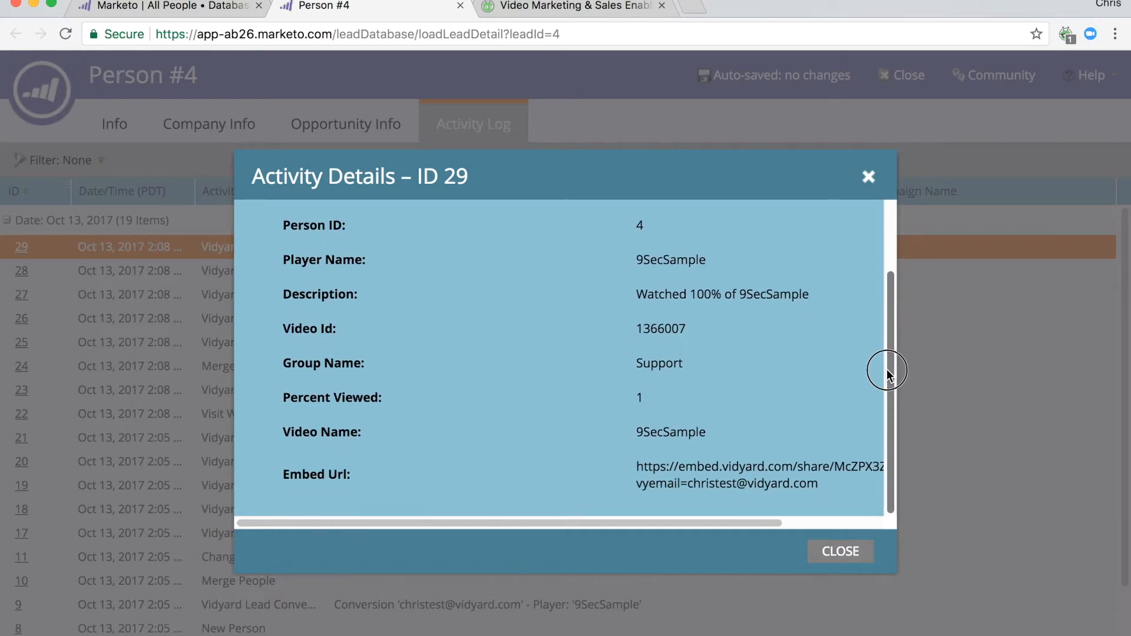
click(868, 177)
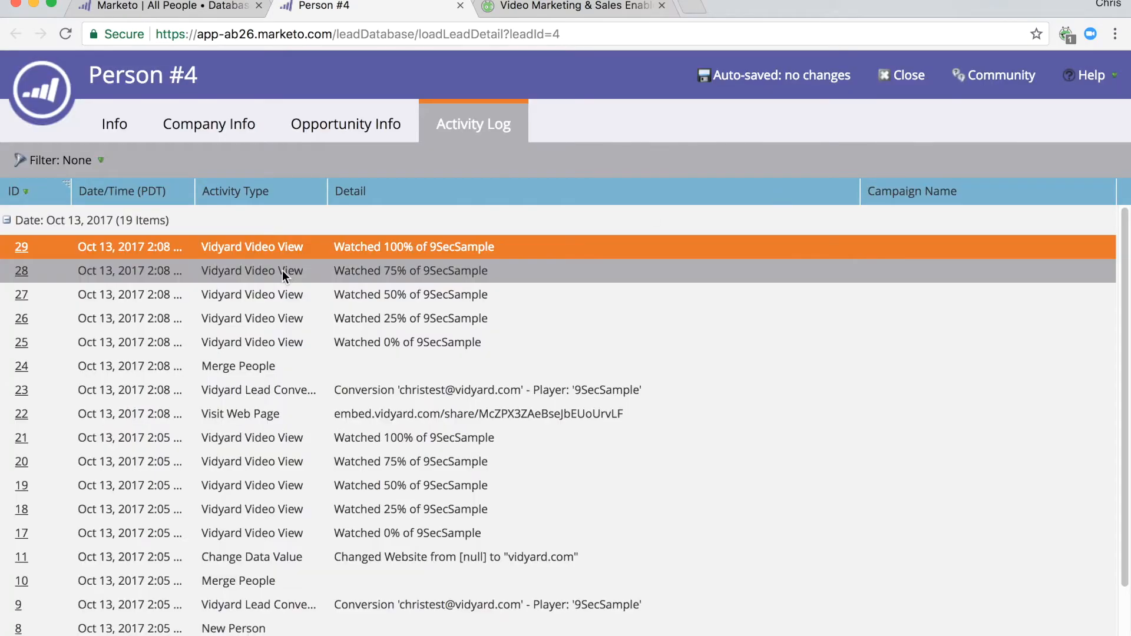
Examine the details of the latest "Watched 75% of 9SecSample" activity and close them.
click(21, 271)
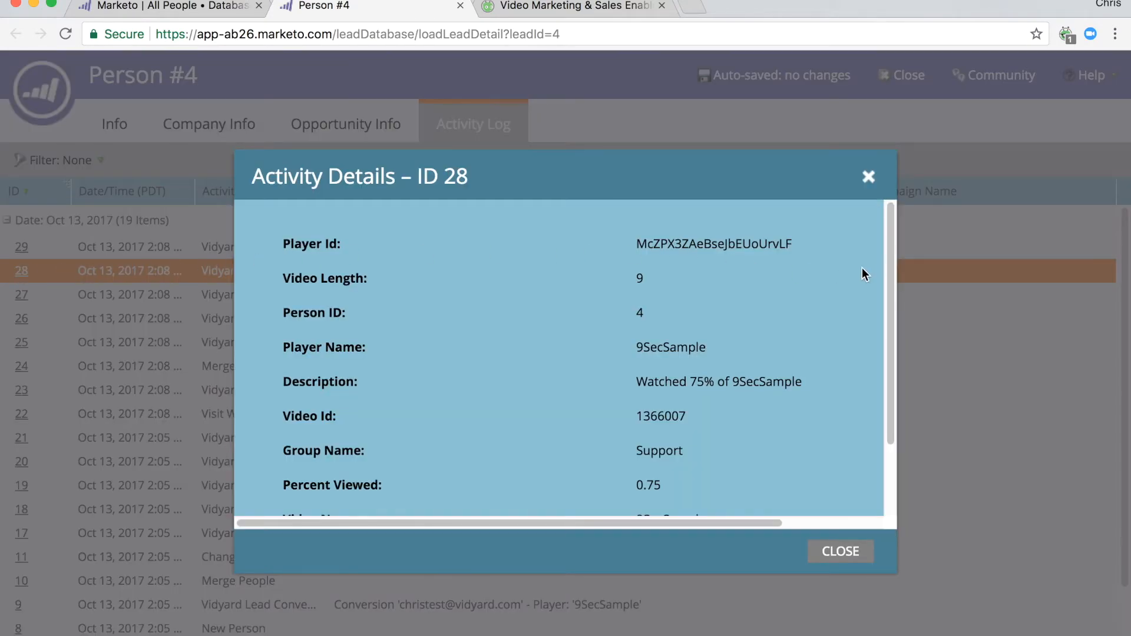
drag(887, 271, 903, 376)
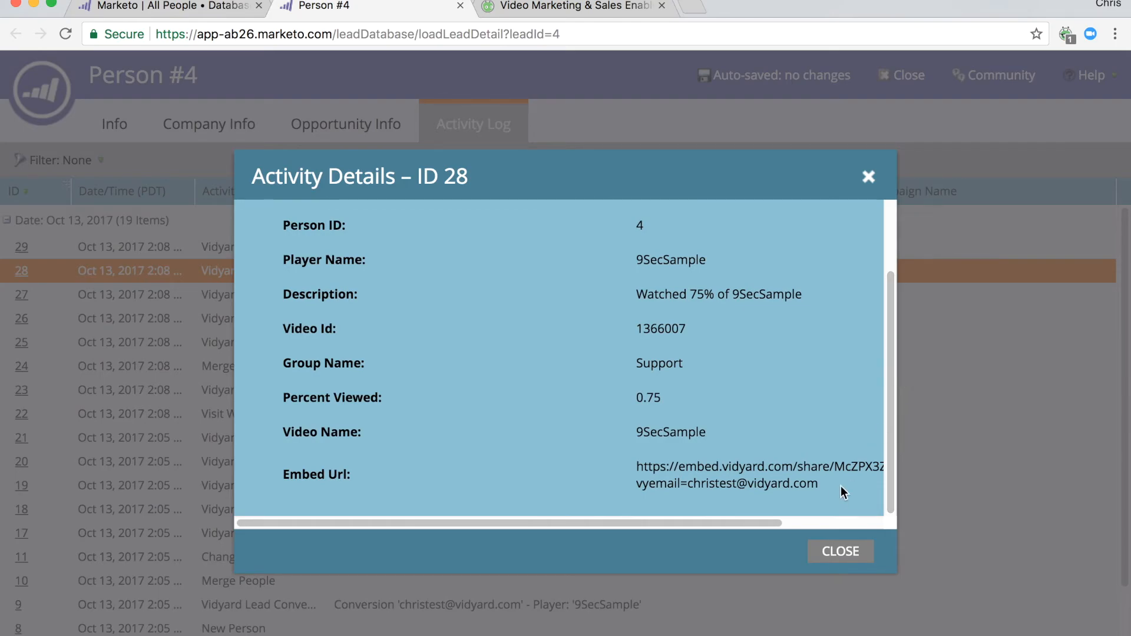
click(843, 552)
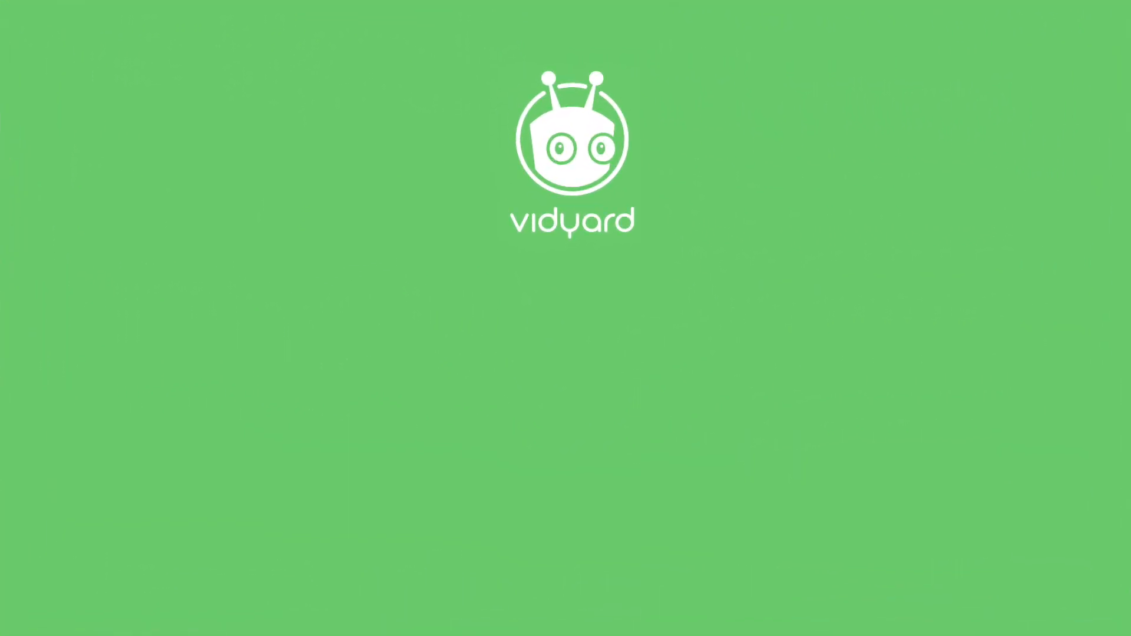